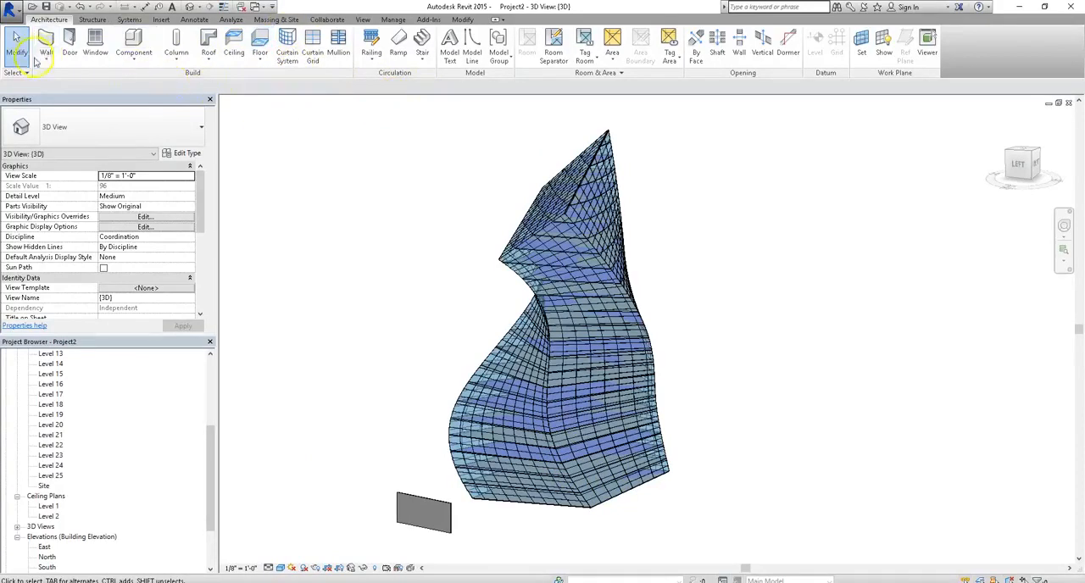
# Delete the separate rectangular wall standing beside the base of the tower.
pyautogui.click(46, 58)
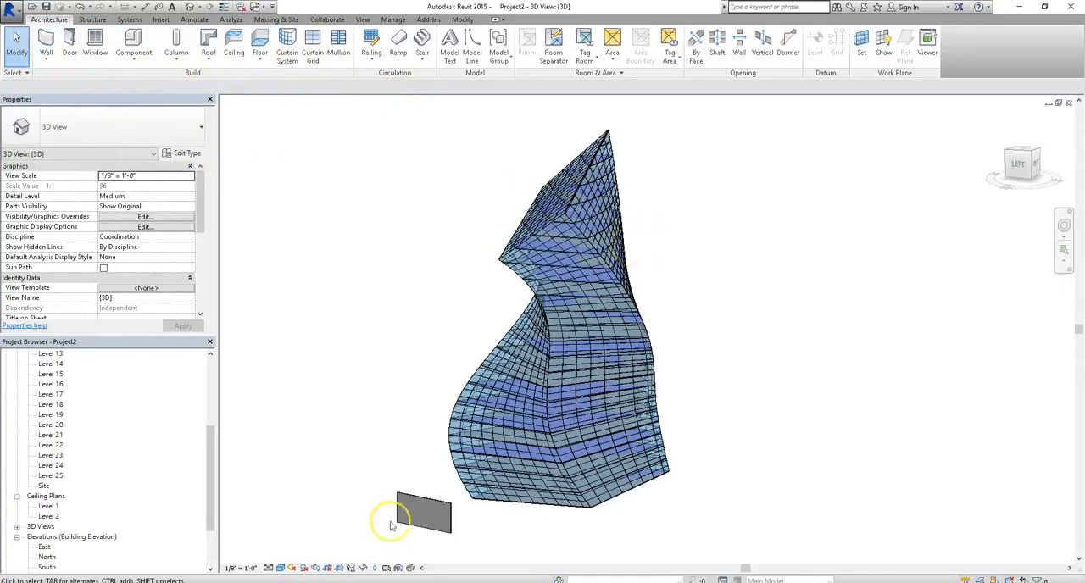
pyautogui.click(416, 504)
pyautogui.press('Delete')
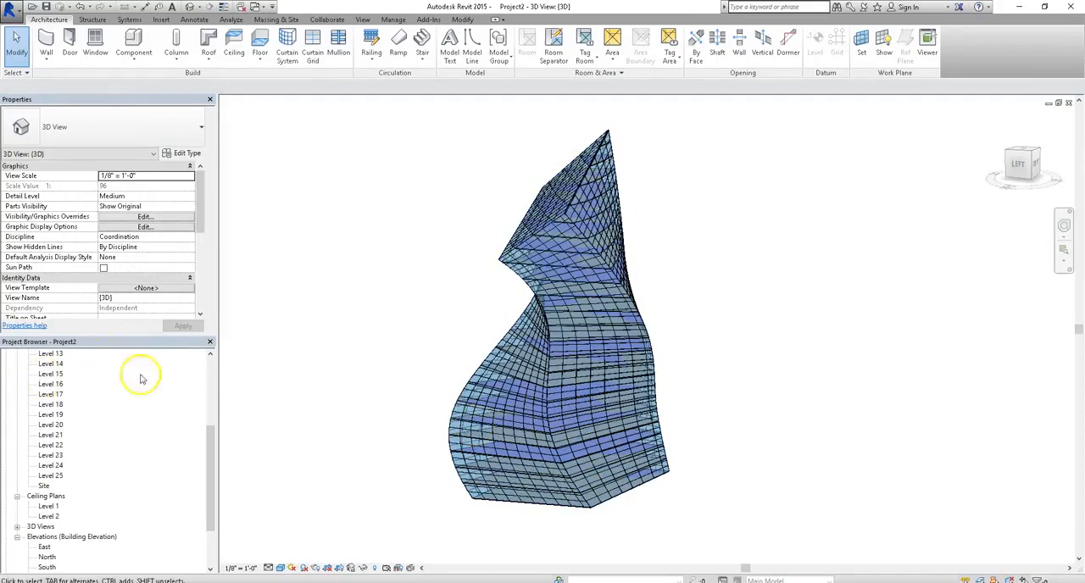
# Open the Level 2 floor plan and select only its floor slab by filtering a group selection to the Floors category.
pyautogui.click(211, 392)
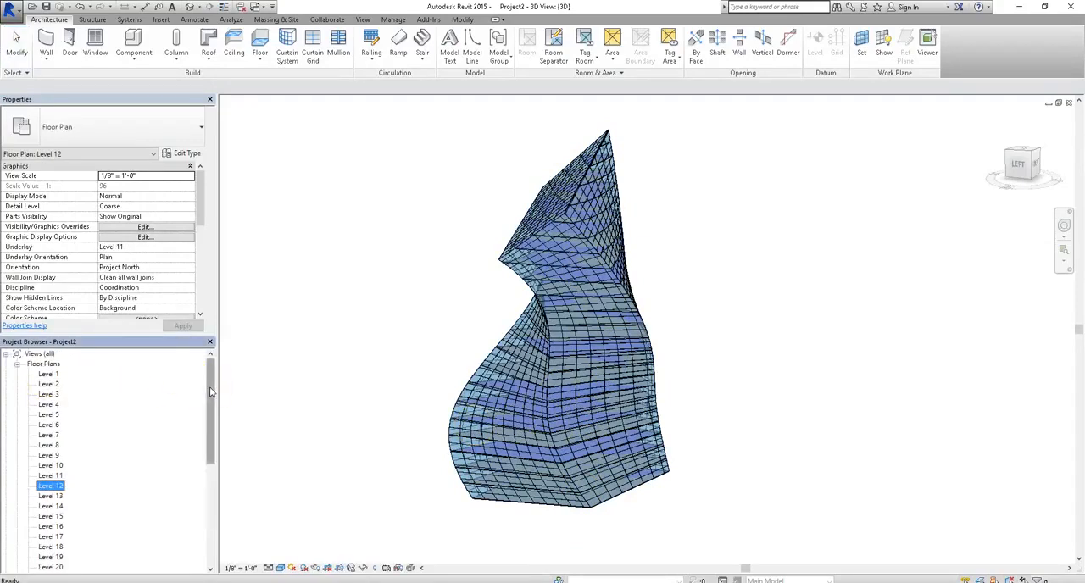
pyautogui.doubleClick(49, 384)
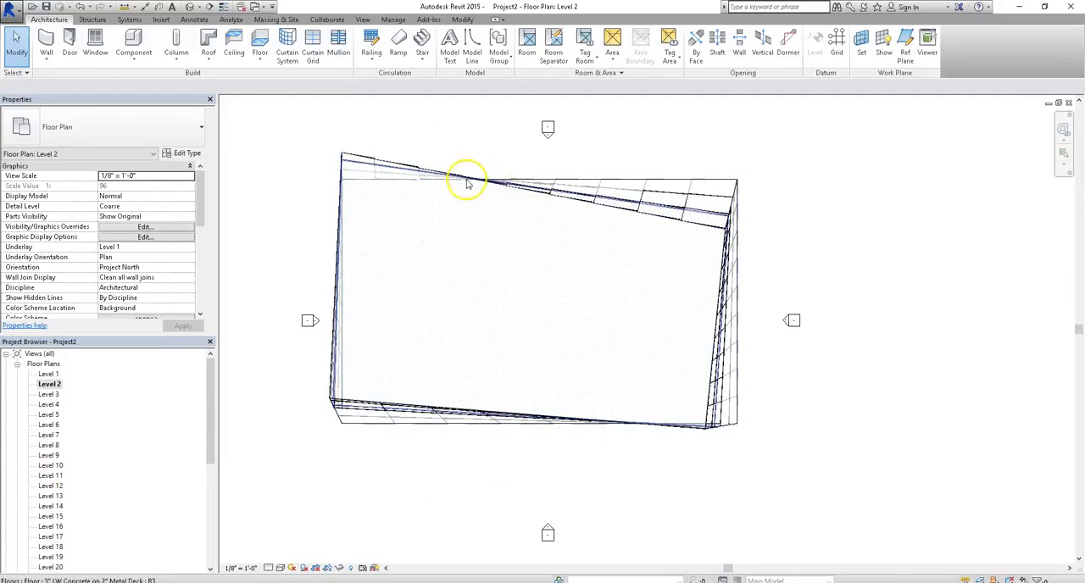
pyautogui.click(467, 168)
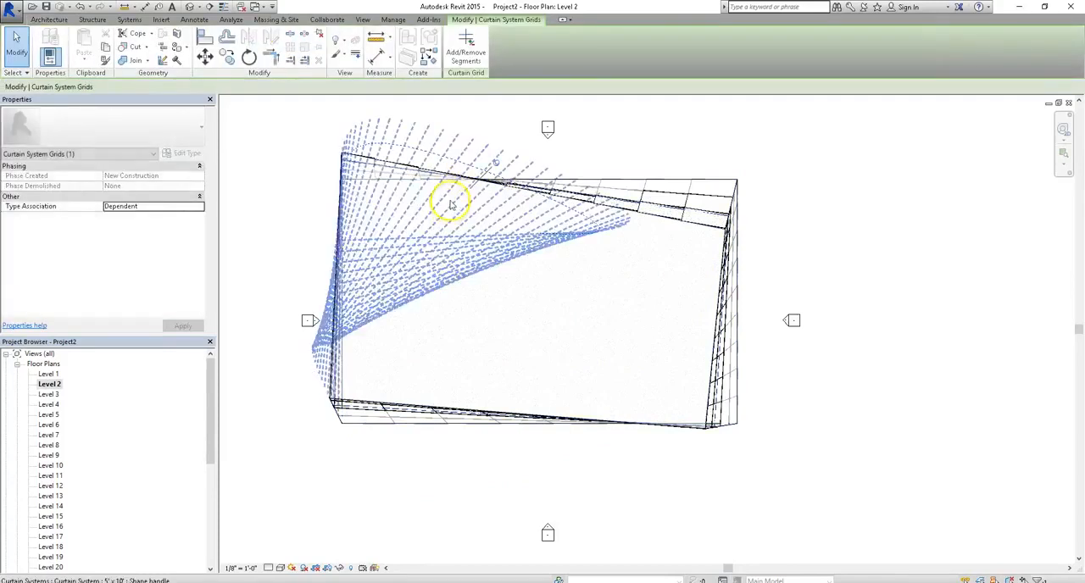
pyautogui.click(473, 138)
pyautogui.moveTo(485, 121); pyautogui.dragTo(441, 223)
pyautogui.click(456, 46)
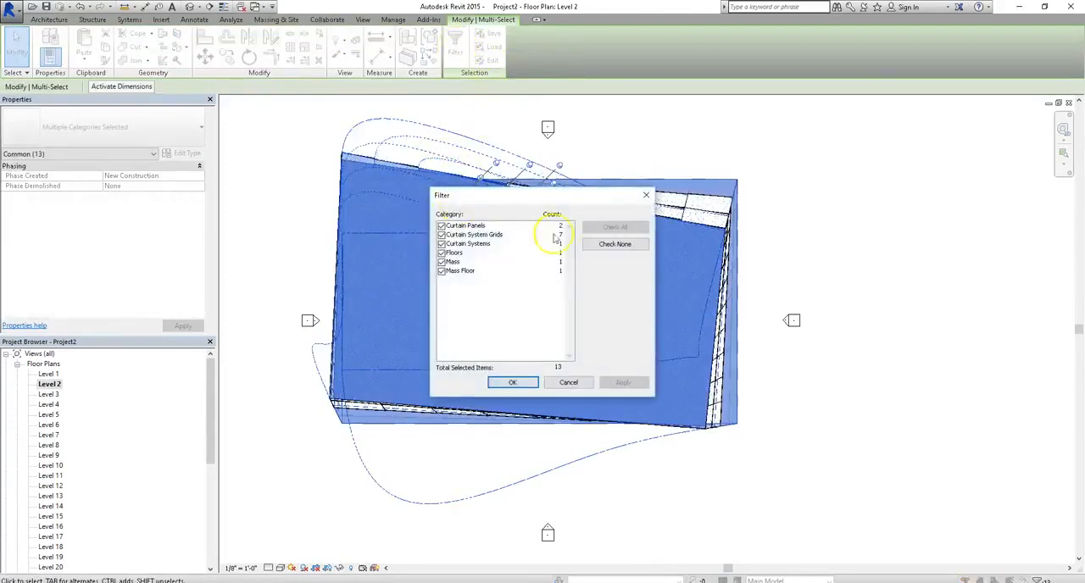
pyautogui.click(619, 243)
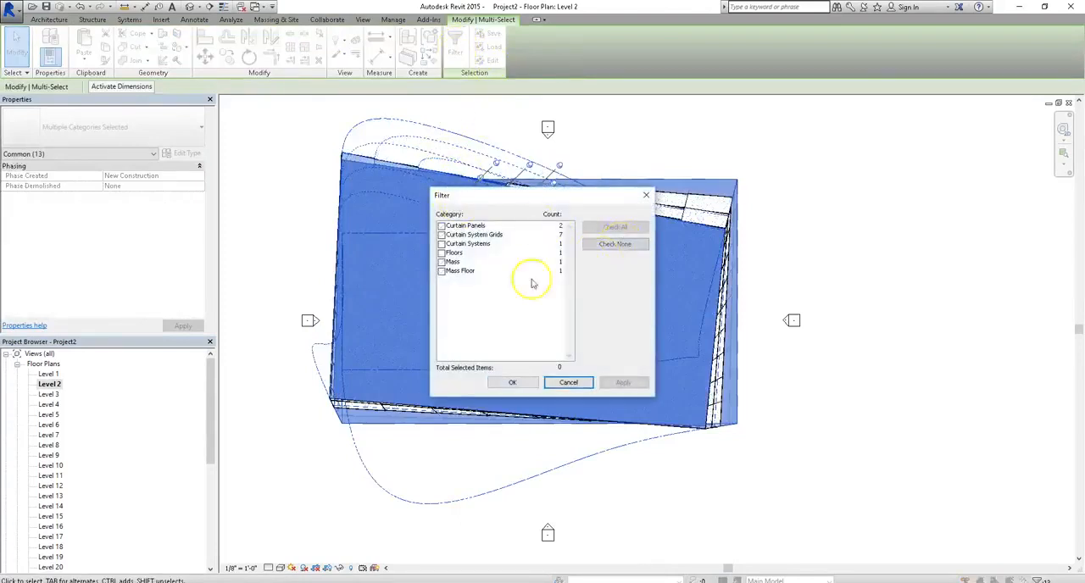
pyautogui.click(442, 253)
pyautogui.click(625, 386)
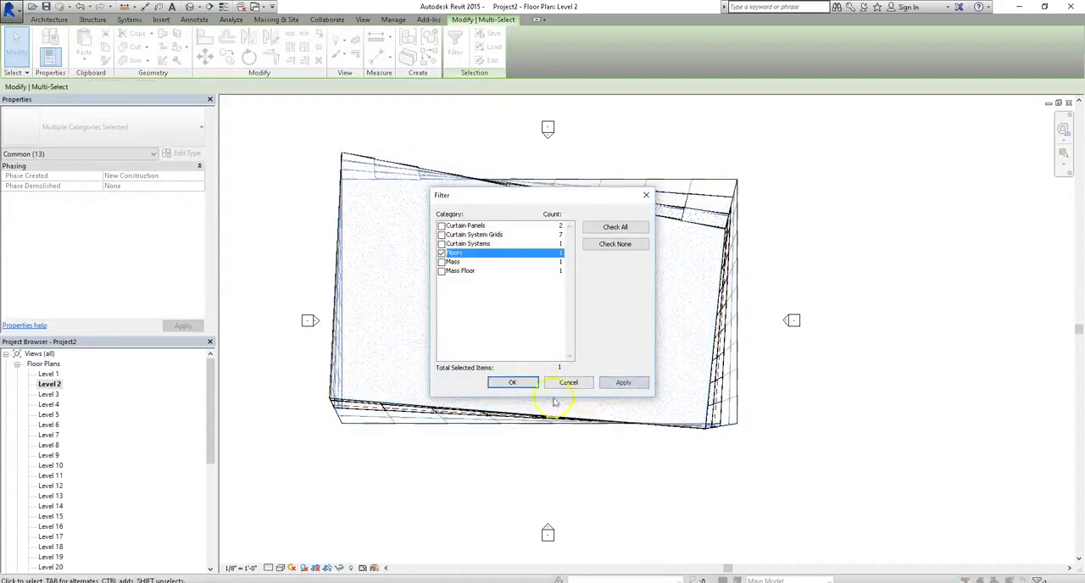
pyautogui.click(511, 382)
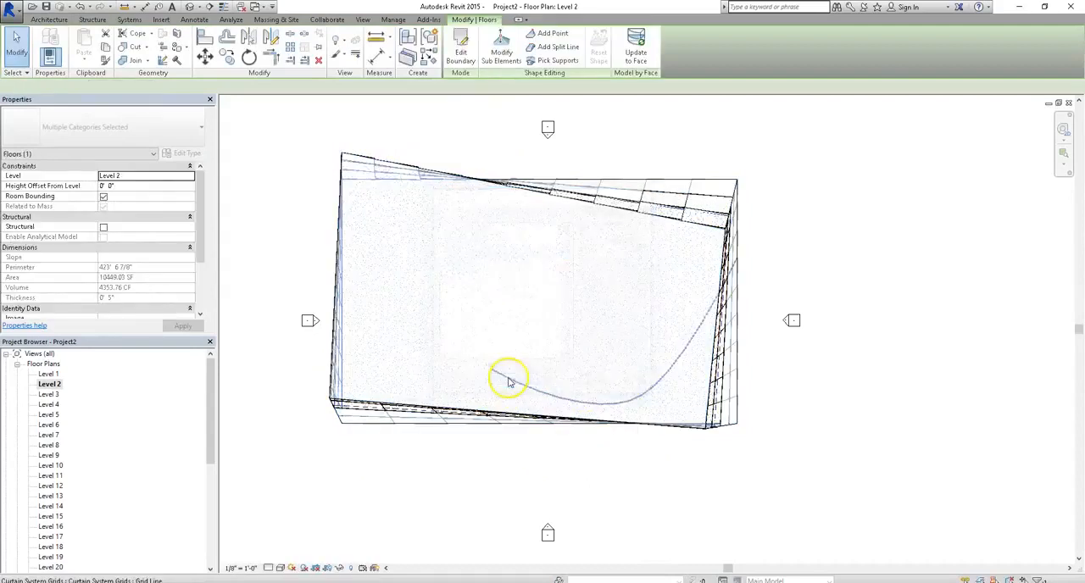
# Look at the boundary sketch of the Level 2 floor, then finish the sketch and clear the selection.
pyautogui.click(460, 44)
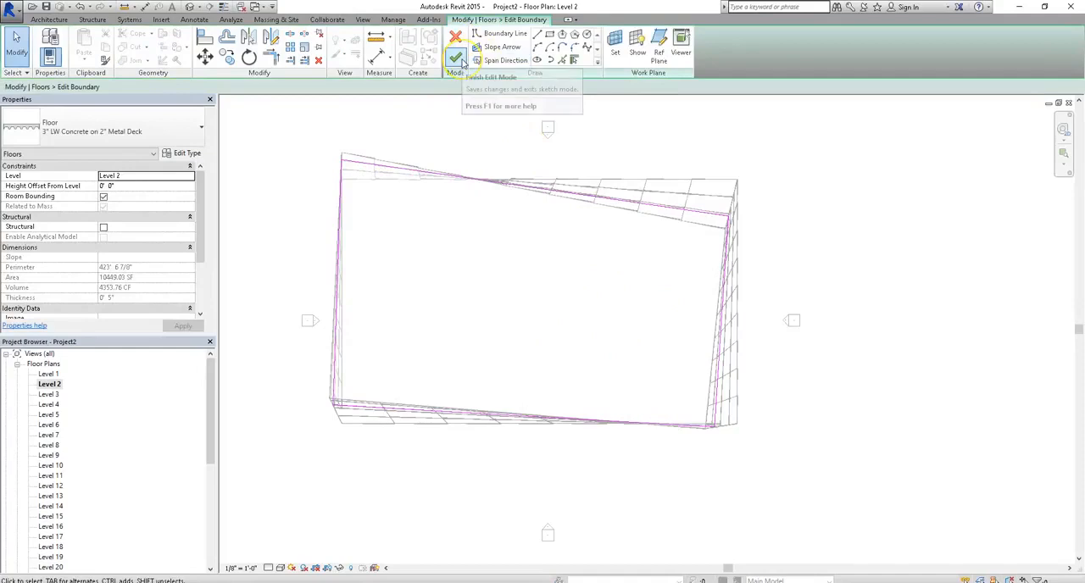
pyautogui.click(456, 57)
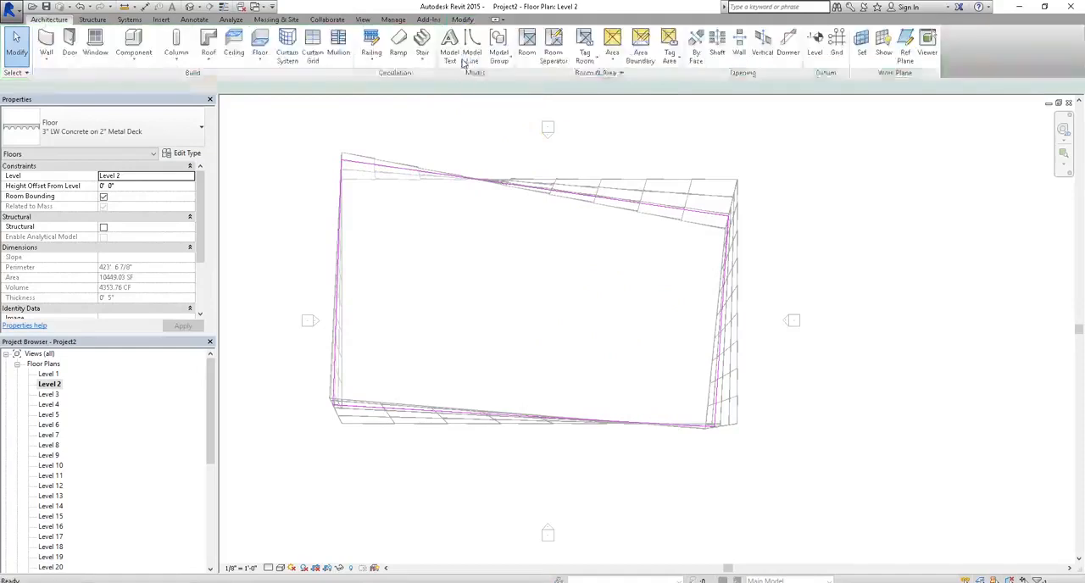
pyautogui.click(512, 121)
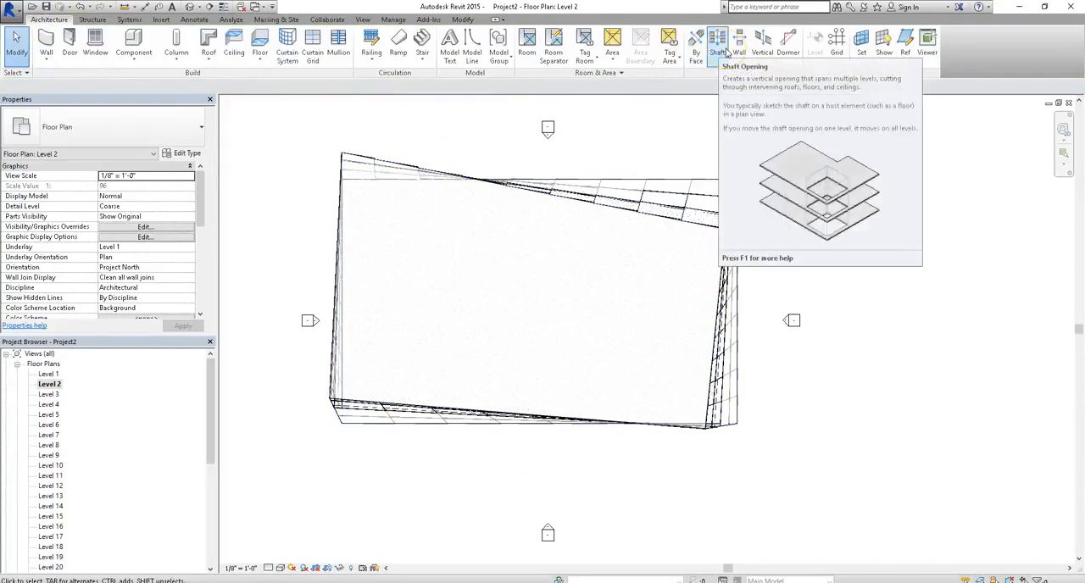
# Create a rectangular shaft opening of 24' by 12' inside the west part of the Level 2 floor, checking the Level 18 plan beforehand.
pyautogui.click(762, 54)
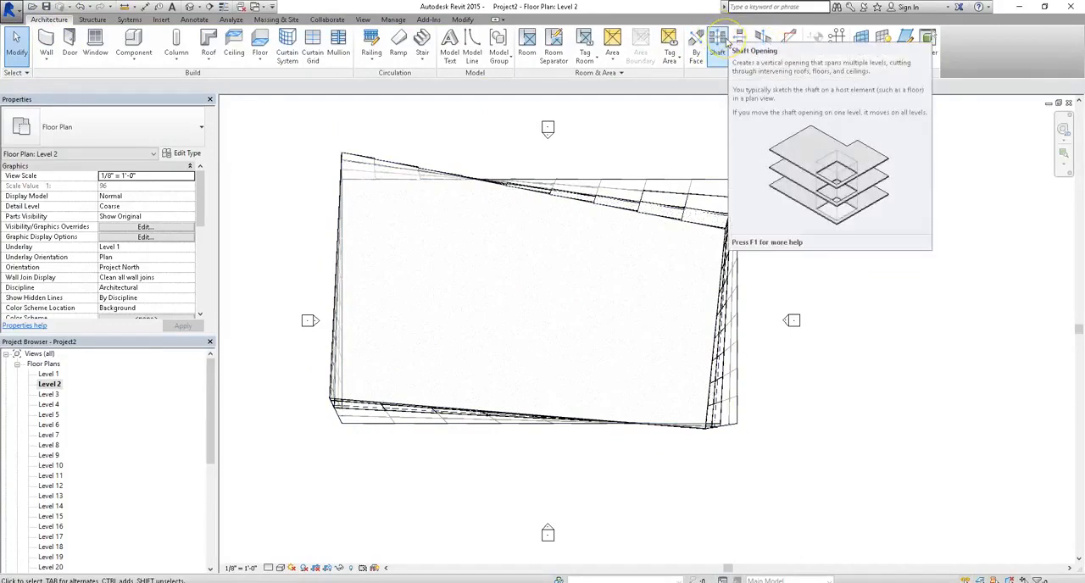
pyautogui.click(725, 43)
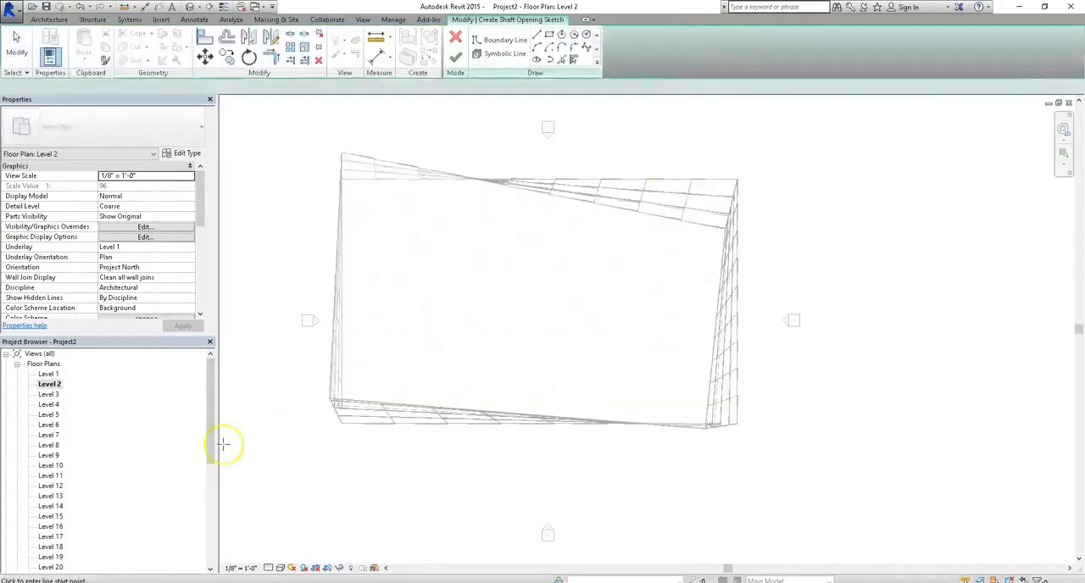
pyautogui.doubleClick(51, 547)
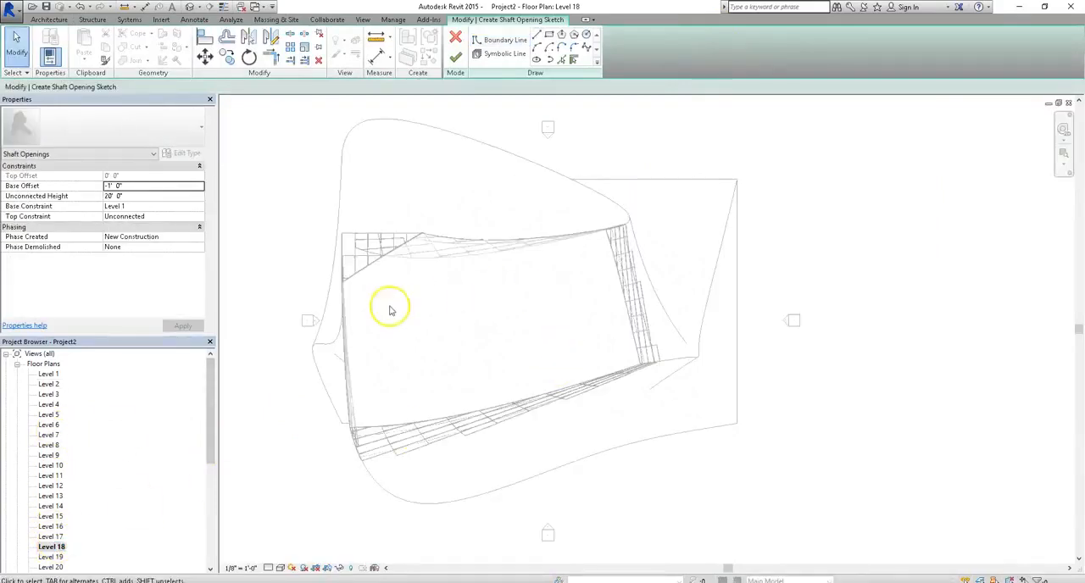
pyautogui.doubleClick(49, 384)
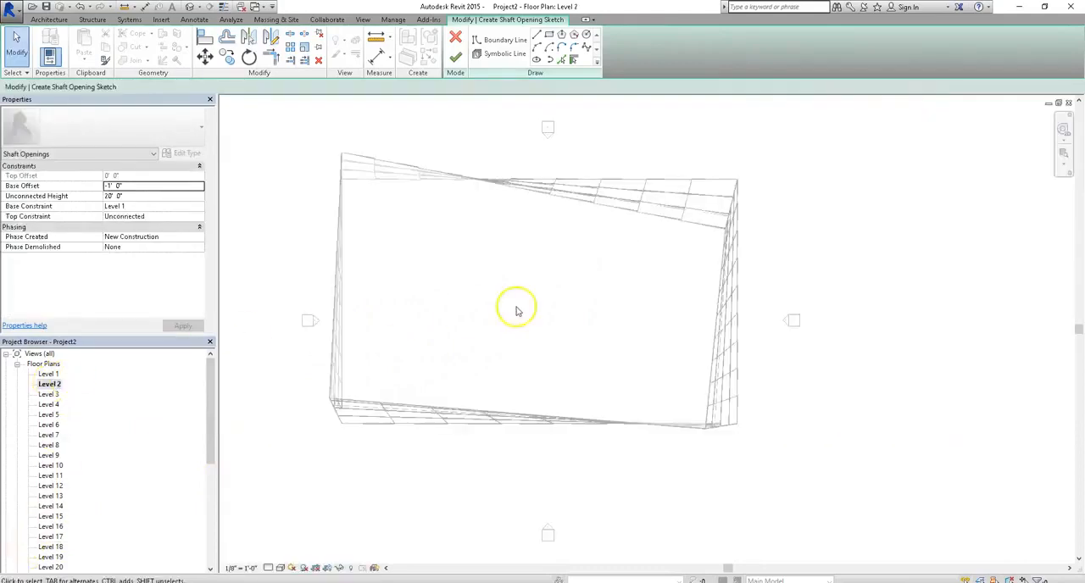
pyautogui.click(549, 35)
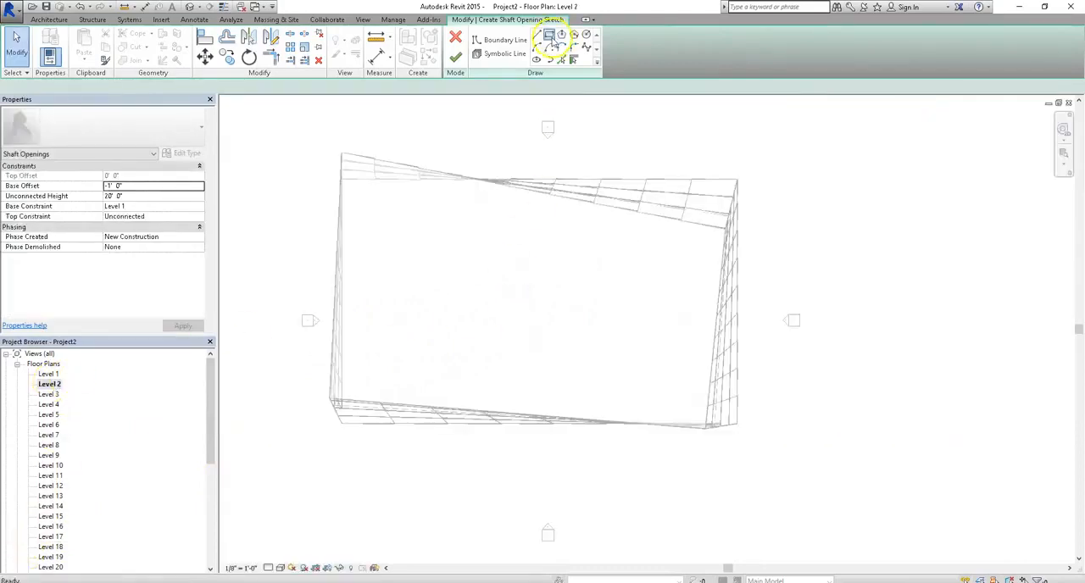
pyautogui.click(451, 280)
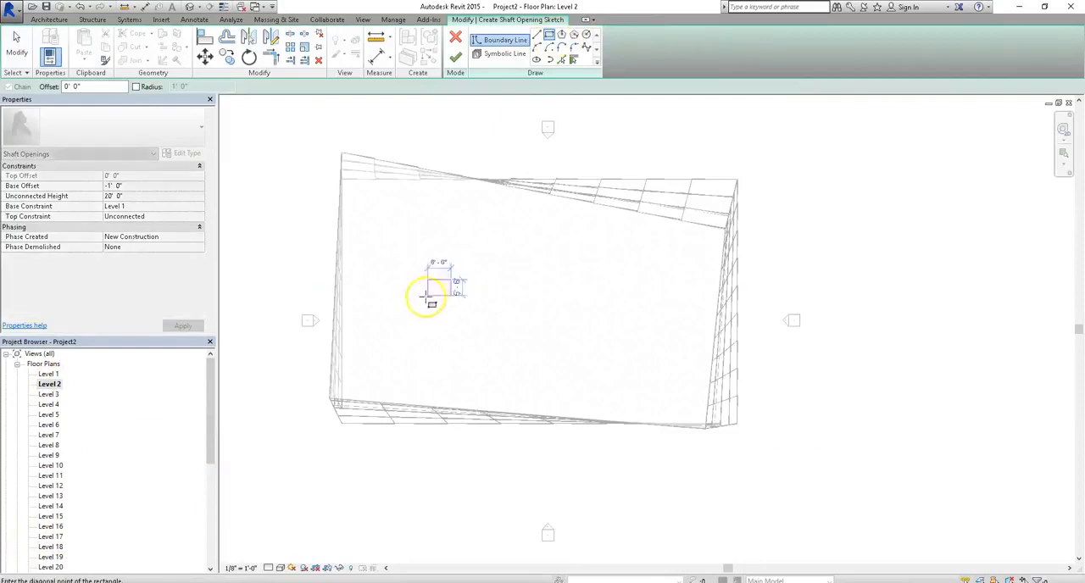
pyautogui.click(380, 315)
pyautogui.scroll(3, 387, 289)
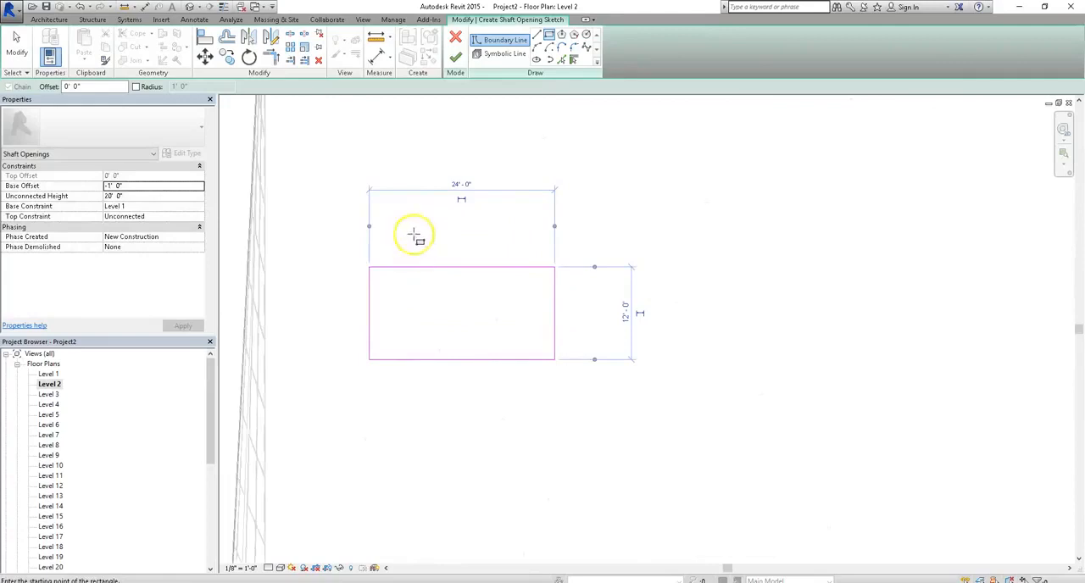
pyautogui.click(455, 58)
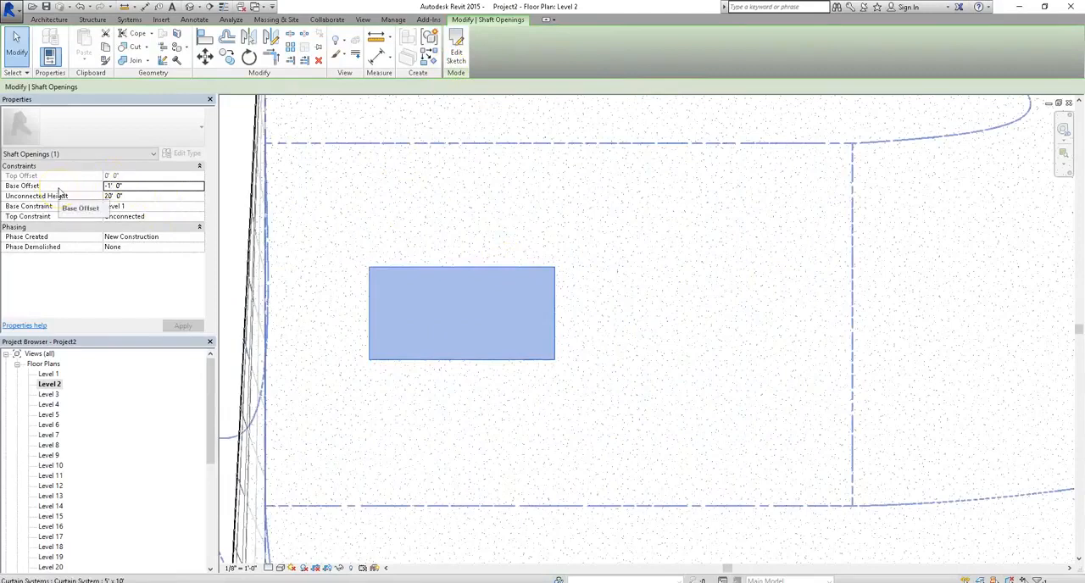
# Set the shaft opening's base offset to 1' 0" and its top constraint to Up to level: Level 25.
pyautogui.doubleClick(135, 186)
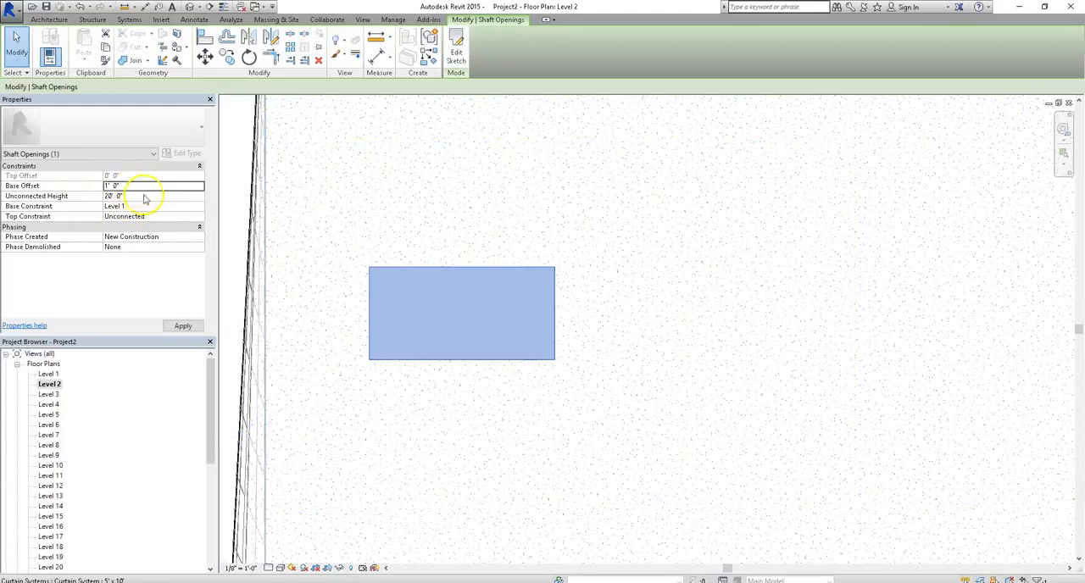
pyautogui.click(199, 217)
pyautogui.scroll(-6, 177, 262)
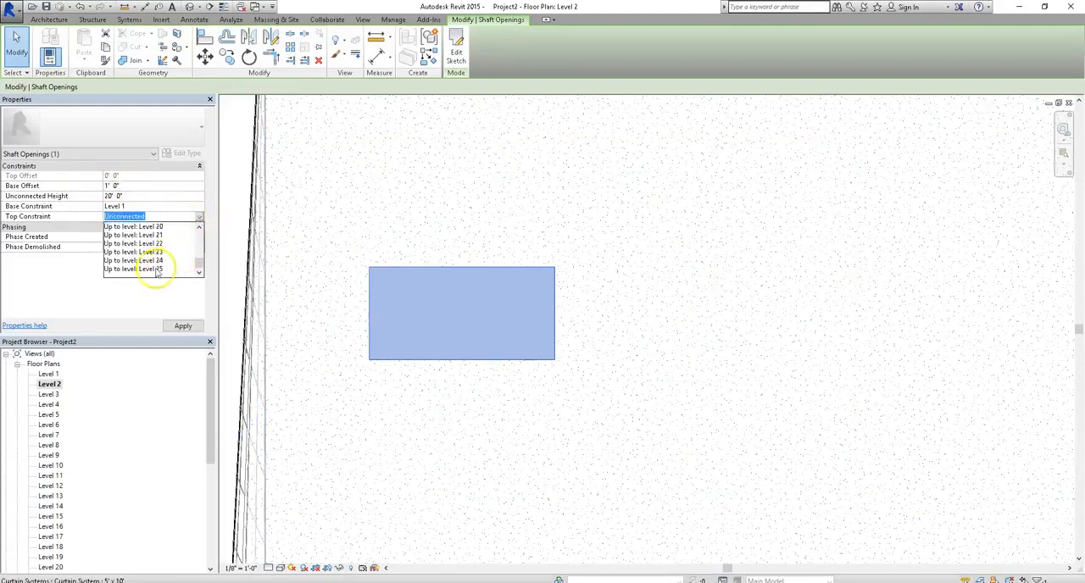
pyautogui.click(156, 270)
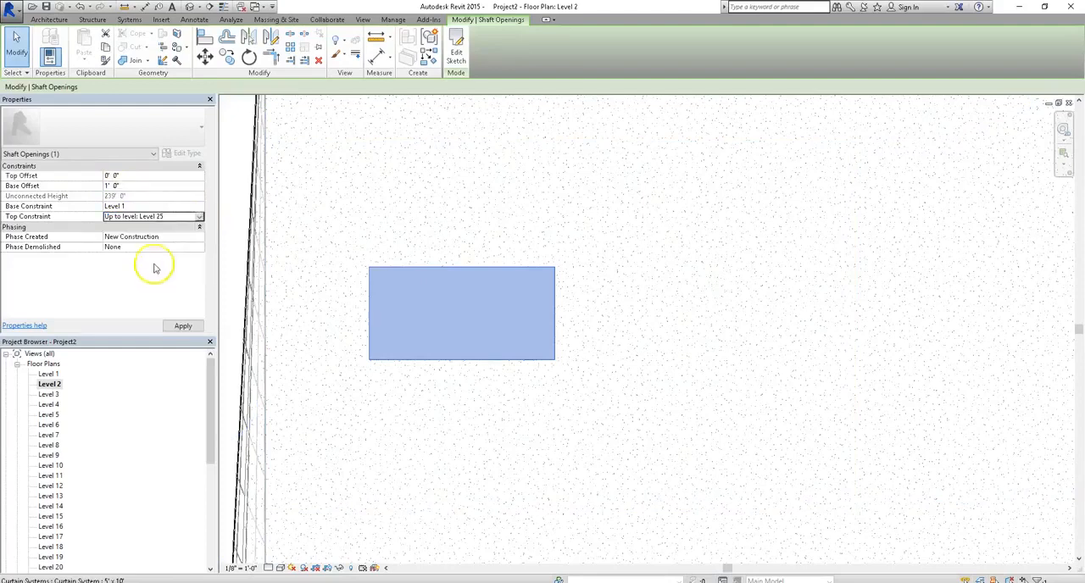
pyautogui.click(175, 328)
pyautogui.click(704, 304)
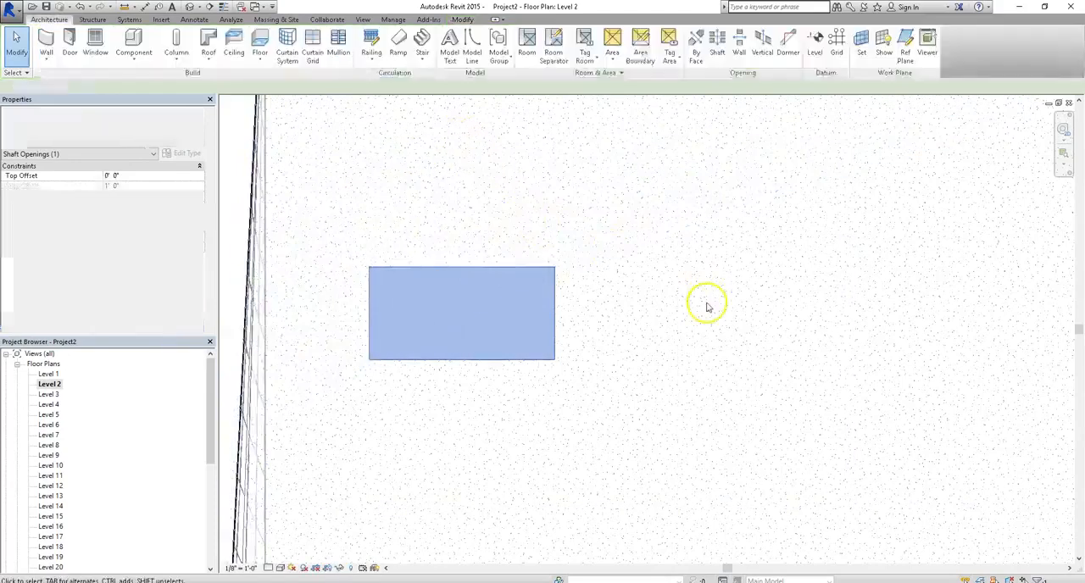
# Select the shaft opening in the 3D view and examine where it runs relative to the twisting tower's top.
pyautogui.click(189, 8)
pyautogui.keyDown('shift'); pyautogui.moveTo(734, 243); pyautogui.dragTo(594, 383, button='middle'); pyautogui.keyUp('shift')
pyautogui.scroll(6, 484, 436)
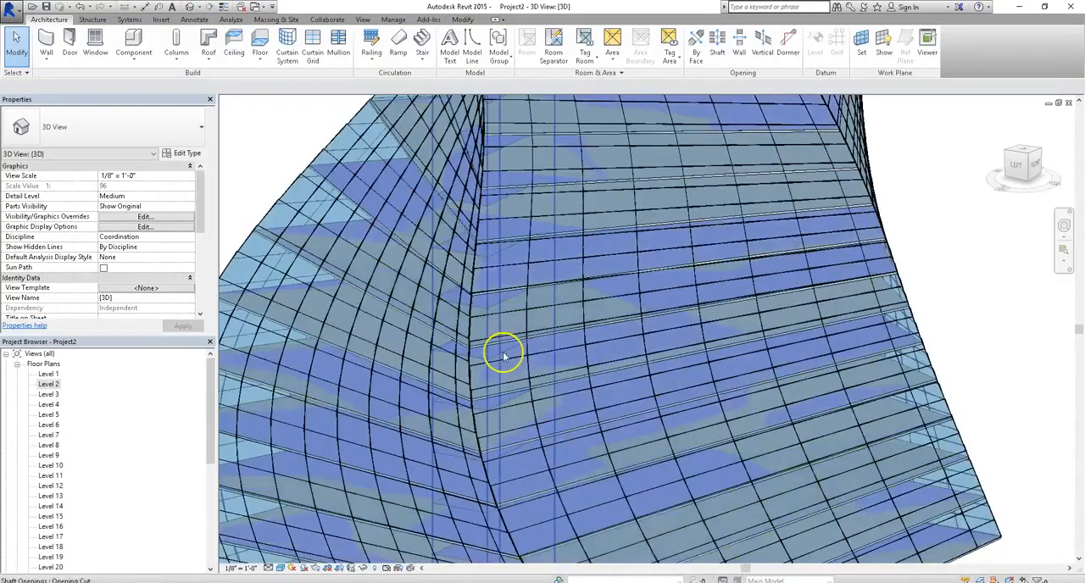
pyautogui.click(493, 310)
pyautogui.scroll(-5, 509, 271)
pyautogui.keyDown('shift'); pyautogui.moveTo(631, 142); pyautogui.dragTo(584, 381, button='middle'); pyautogui.keyUp('shift')
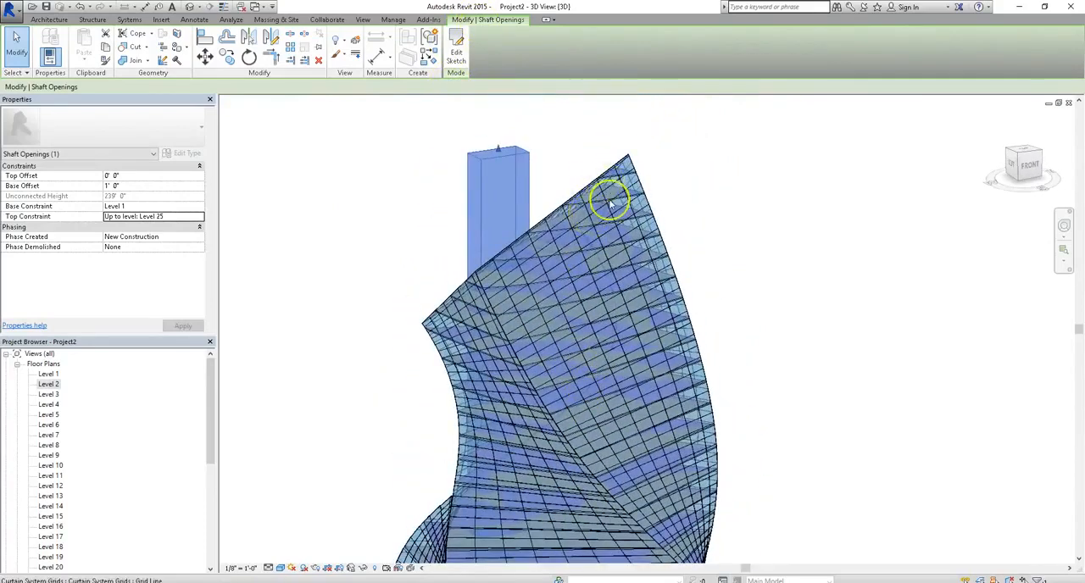
# Edit the shaft opening's sketch in the Level 2 plan, moving its rectangle to the middle of the floor.
pyautogui.doubleClick(53, 383)
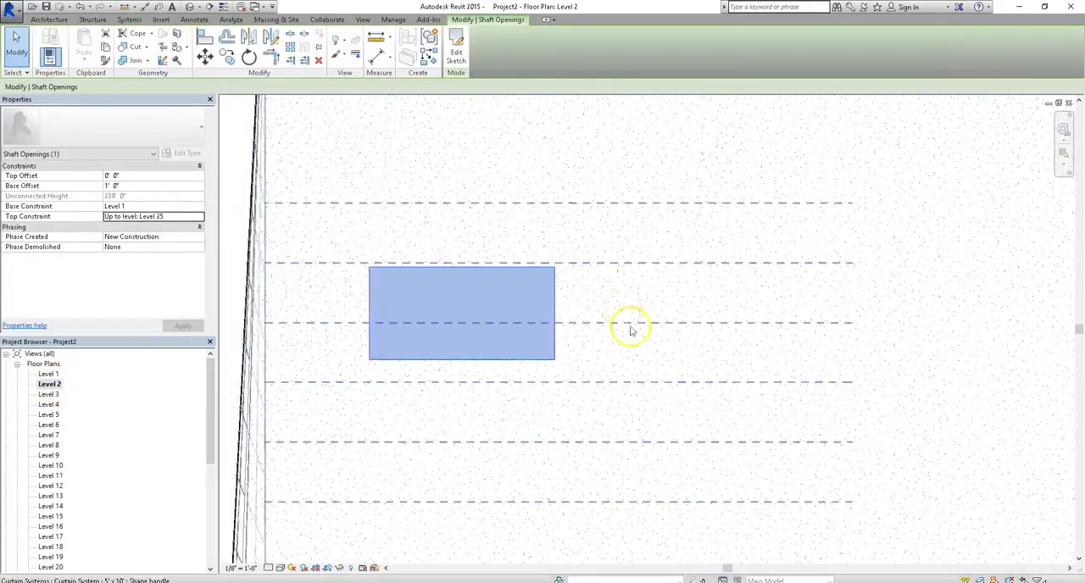
pyautogui.click(456, 51)
pyautogui.scroll(-2, 352, 186)
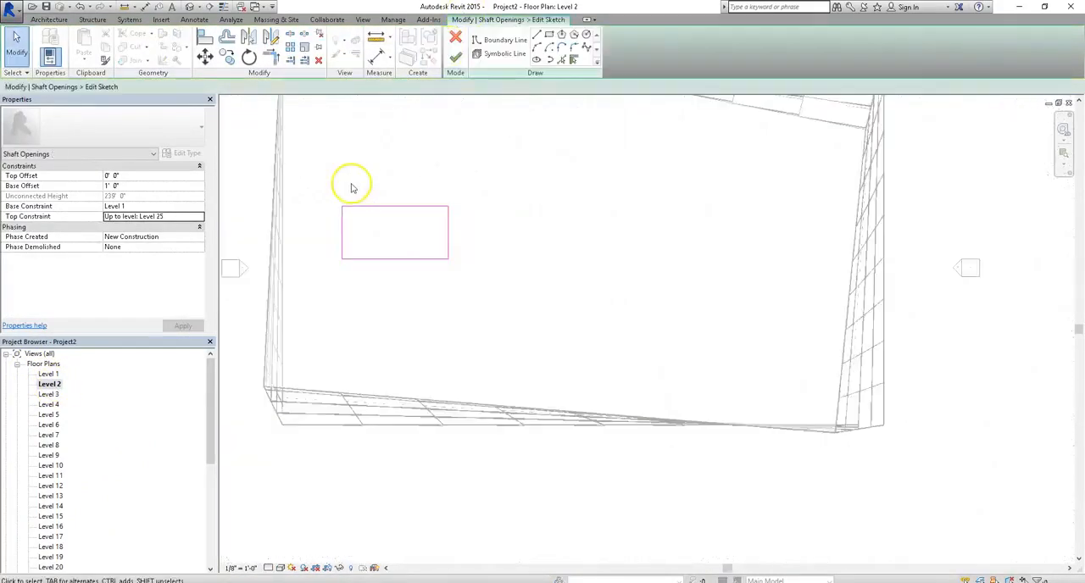
pyautogui.scroll(-2, 352, 187)
pyautogui.moveTo(331, 184)
pyautogui.mouseDown()
pyautogui.moveTo(431, 314)
pyautogui.moveTo(461, 286)
pyautogui.mouseUp()
pyautogui.moveTo(421, 221)
pyautogui.mouseDown()
pyautogui.moveTo(582, 249)
pyautogui.moveTo(549, 238)
pyautogui.mouseUp()
pyautogui.click(569, 225)
pyautogui.click(456, 56)
pyautogui.click(489, 150)
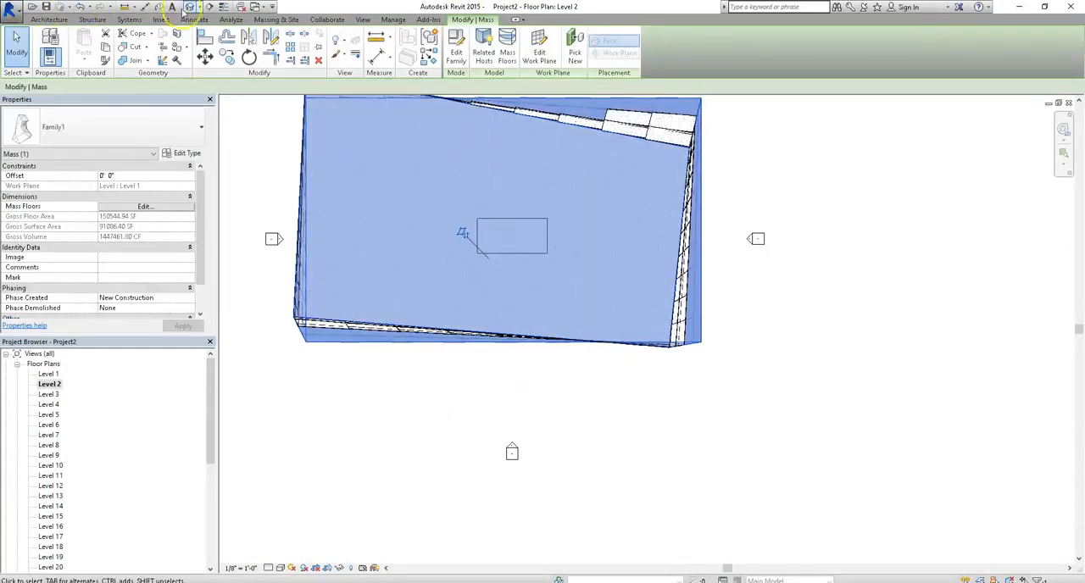
# Examine in the 3D view how the relocated shaft opening passes through the tower's floors.
pyautogui.click(190, 7)
pyautogui.keyDown('shift'); pyautogui.moveTo(760, 308); pyautogui.dragTo(591, 108, button='middle'); pyautogui.keyUp('shift')
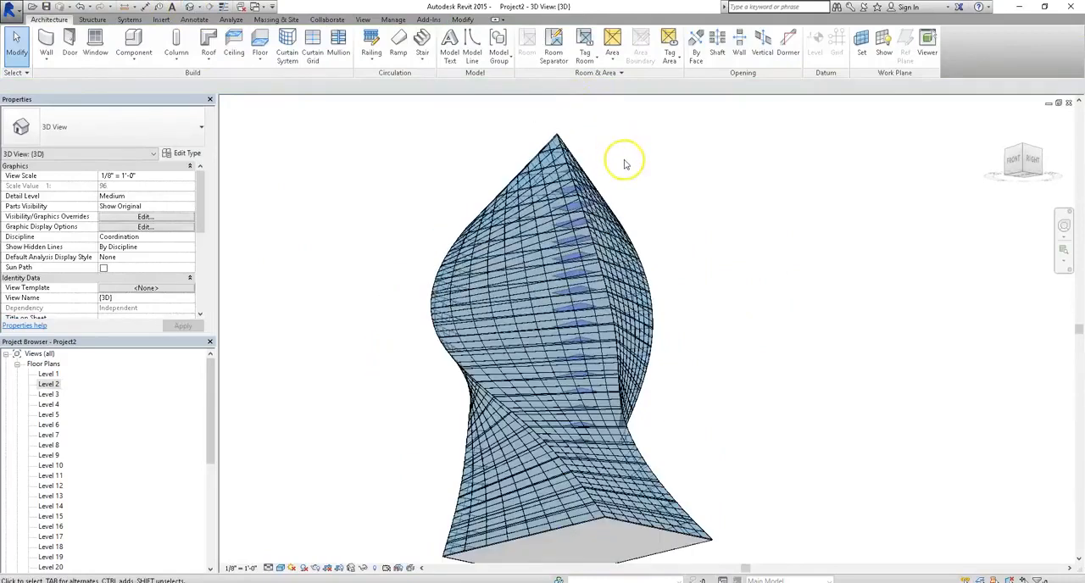
pyautogui.scroll(3, 658, 522)
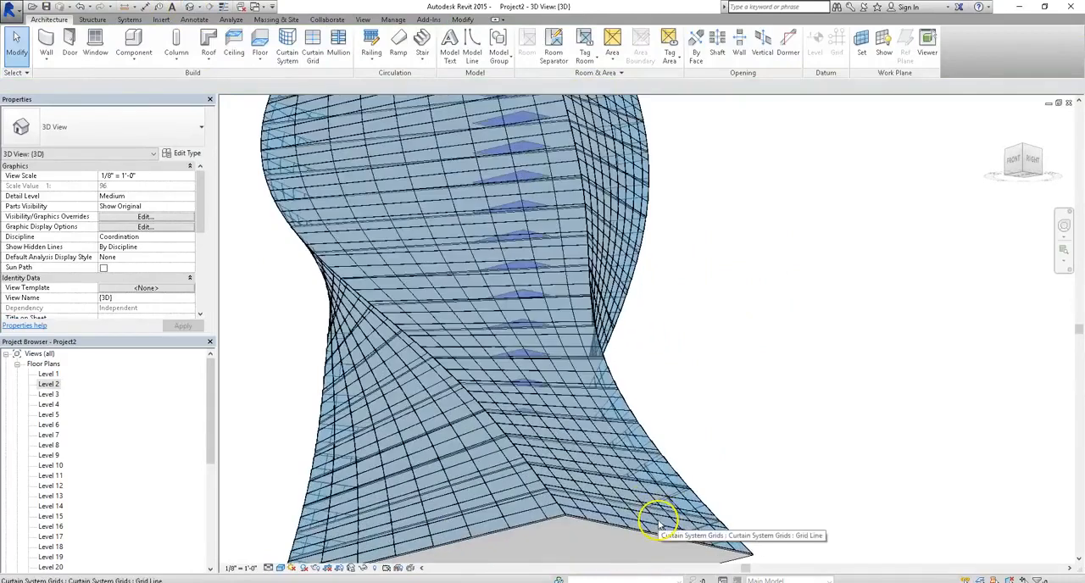
pyautogui.scroll(2, 526, 176)
pyautogui.click(526, 176)
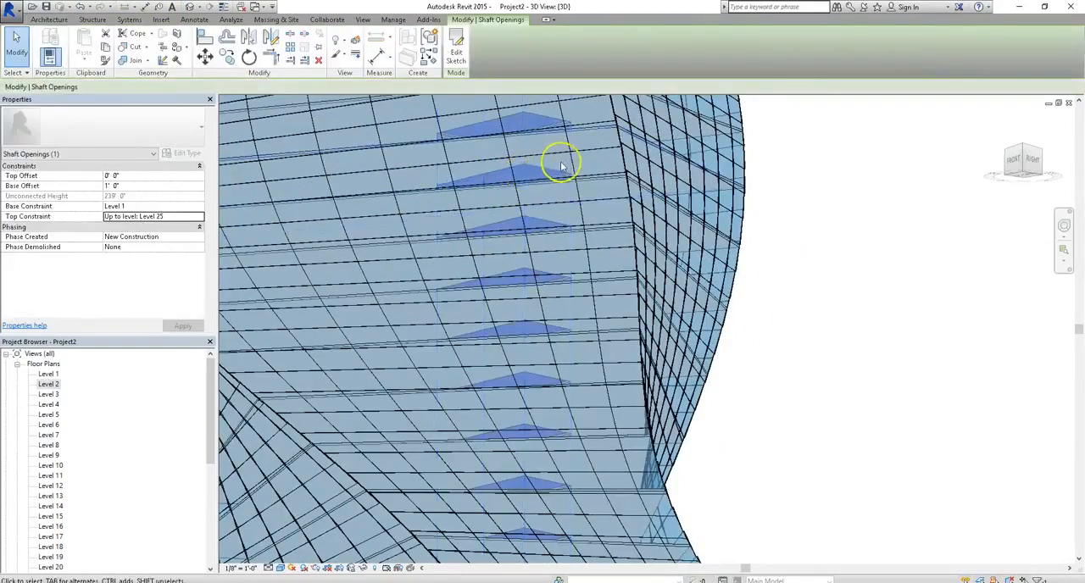
pyautogui.press('Escape')
pyautogui.scroll(-2, 599, 246)
pyautogui.keyDown('shift'); pyautogui.moveTo(598, 246); pyautogui.dragTo(552, 210, button='middle'); pyautogui.keyUp('shift')
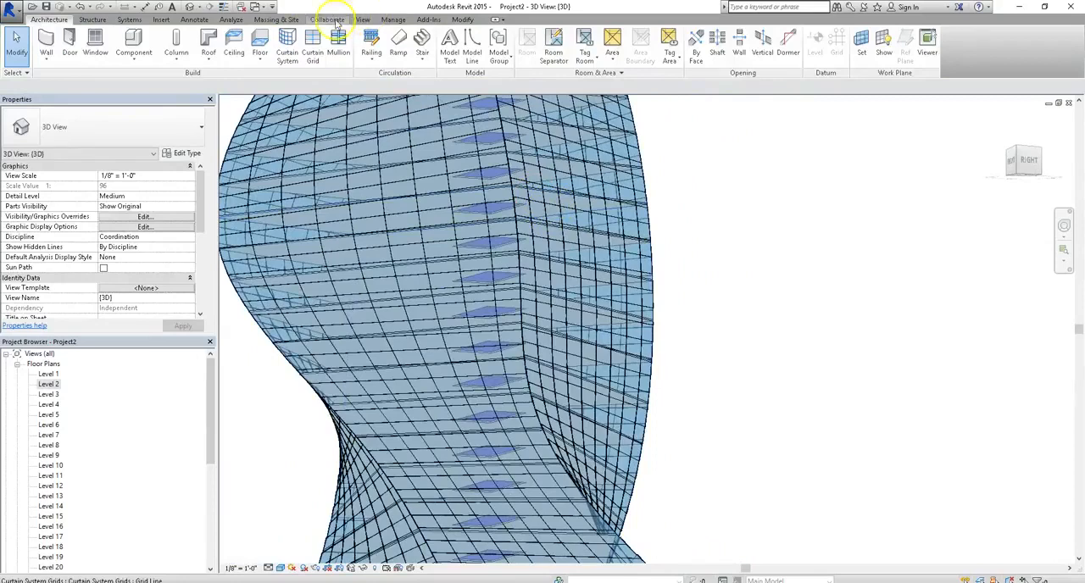
# Switch the mass display to Show Mass by View Settings and inspect the shaft cutouts in the tower's floors.
pyautogui.click(279, 19)
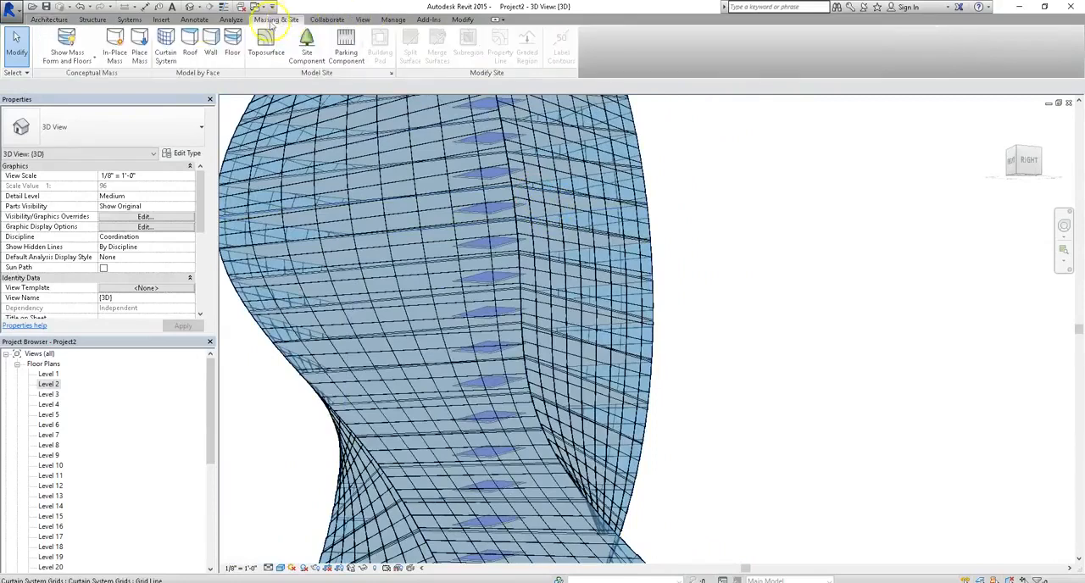
pyautogui.click(65, 40)
pyautogui.keyDown('shift'); pyautogui.moveTo(762, 191); pyautogui.dragTo(445, 269, button='middle'); pyautogui.keyUp('shift')
pyautogui.moveTo(418, 390); pyautogui.dragTo(583, 322, button='middle')
pyautogui.moveTo(325, 245); pyautogui.dragTo(407, 291, button='middle')
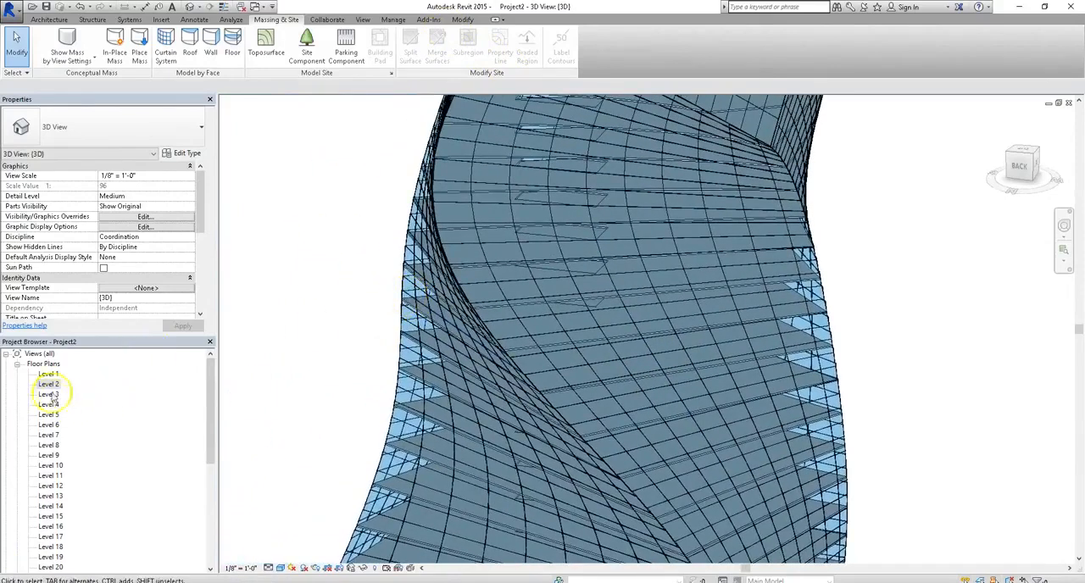
# Open the Level 2 floor plan at the rectangular shaft opening.
pyautogui.keyDown('shift'); pyautogui.moveTo(485, 368); pyautogui.dragTo(452, 264, button='middle'); pyautogui.keyUp('shift')
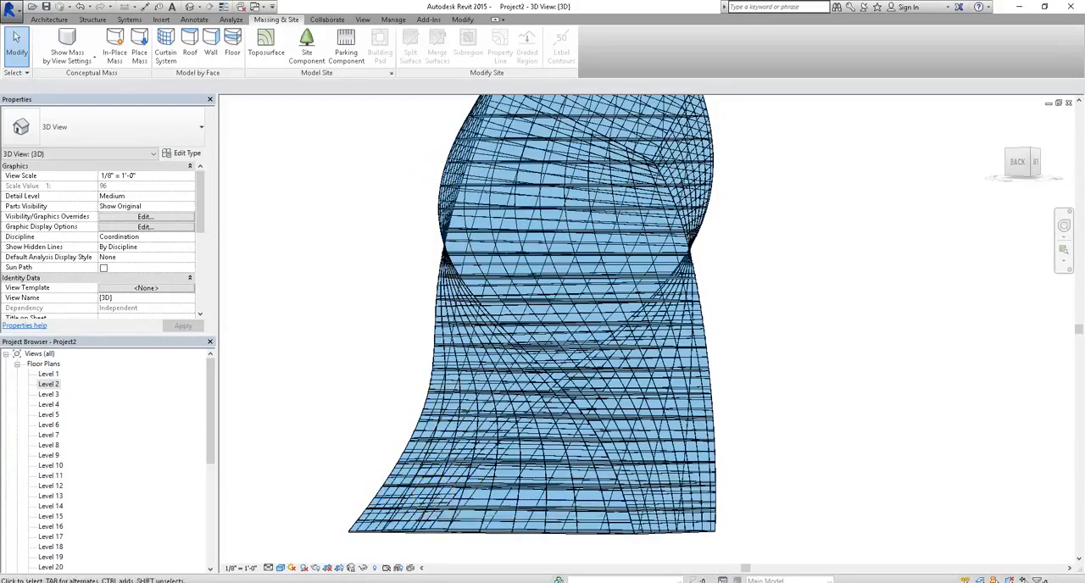
pyautogui.click(51, 385)
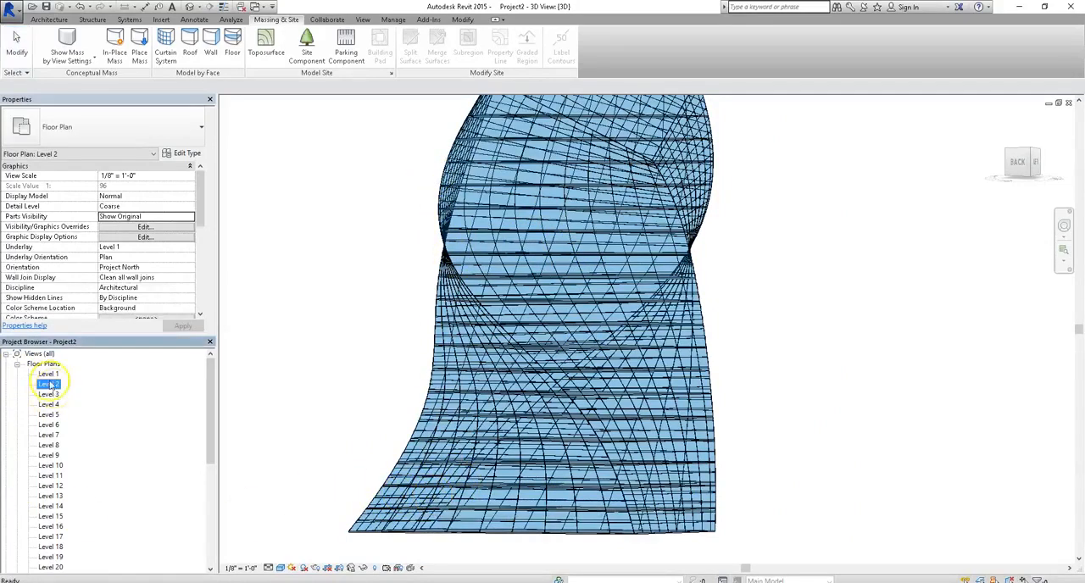
pyautogui.doubleClick(49, 386)
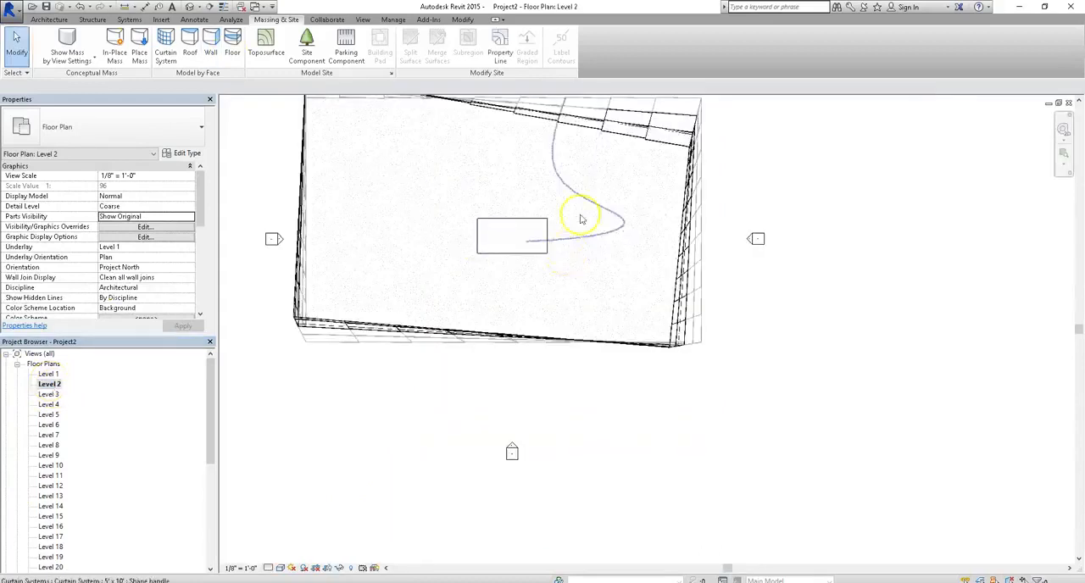
pyautogui.scroll(2, 570, 208)
# Create a U-shaped stair inside the shaft opening with two parallel runs, the first 7'-4" long, joined by an automatic landing.
pyautogui.click(51, 20)
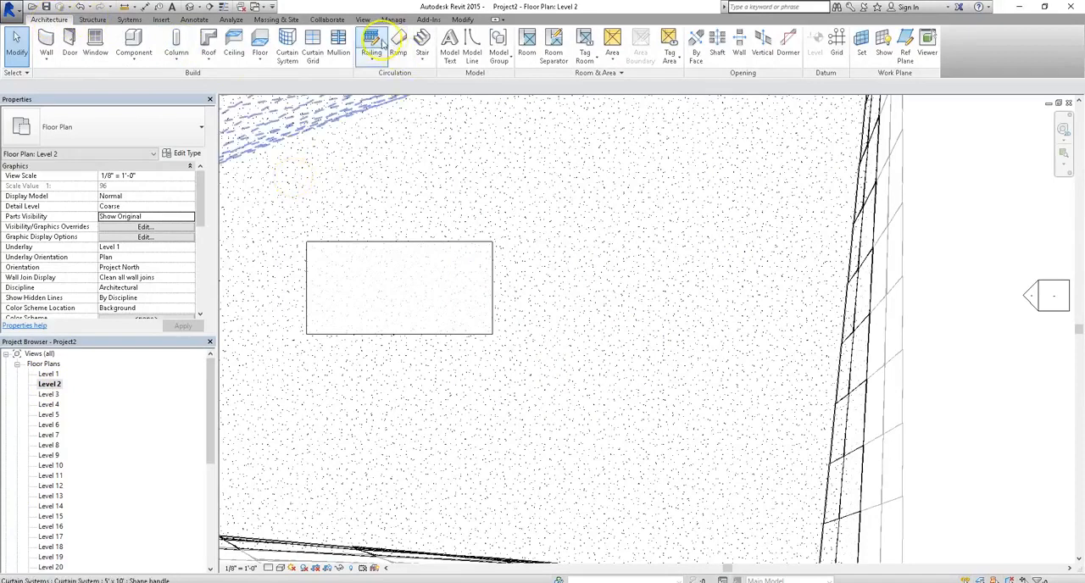
pyautogui.click(423, 43)
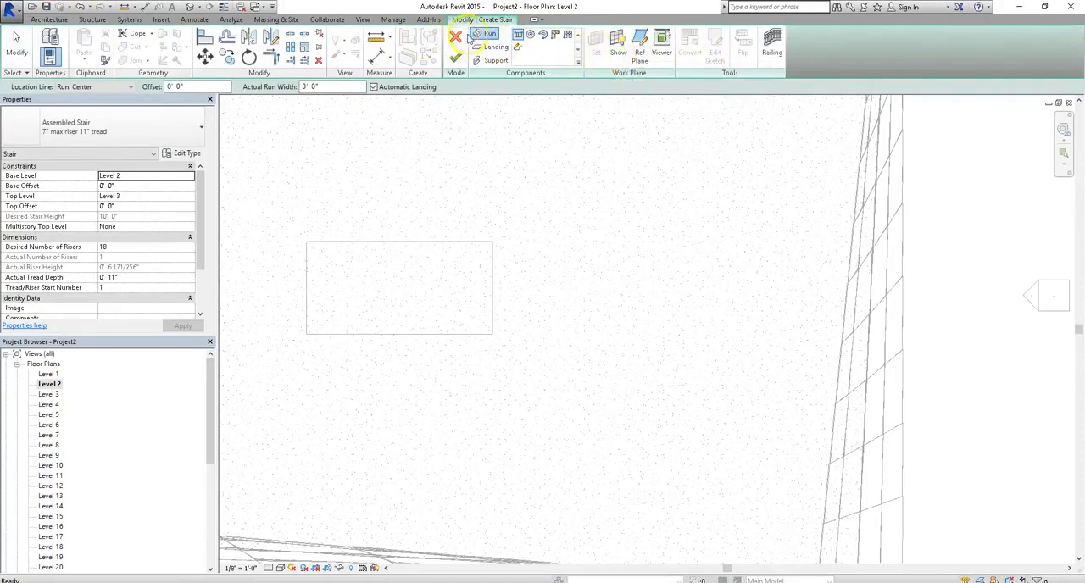
pyautogui.scroll(2, 291, 276)
pyautogui.click(314, 251)
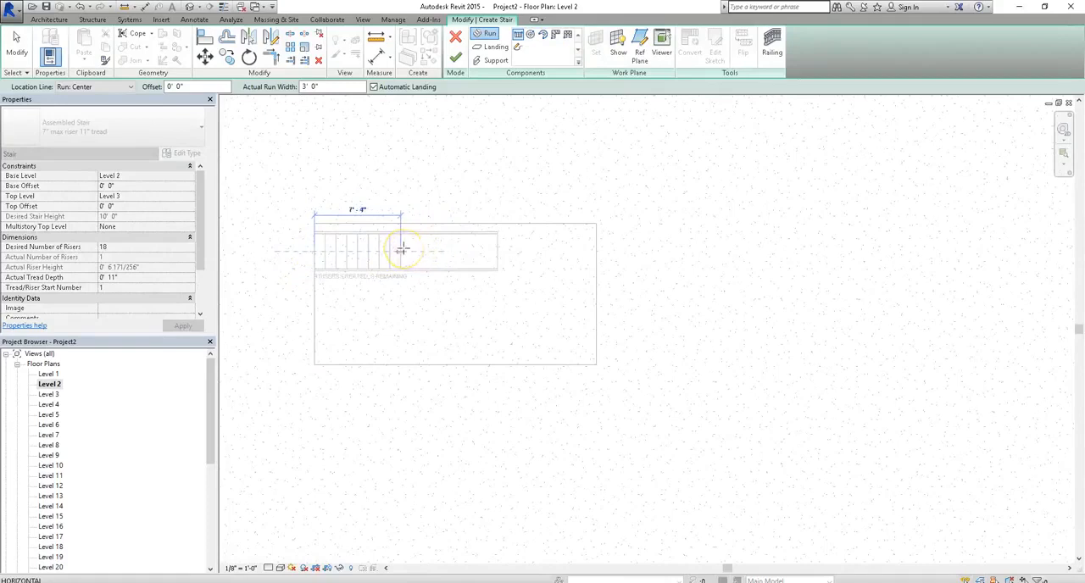
pyautogui.click(402, 249)
pyautogui.click(398, 319)
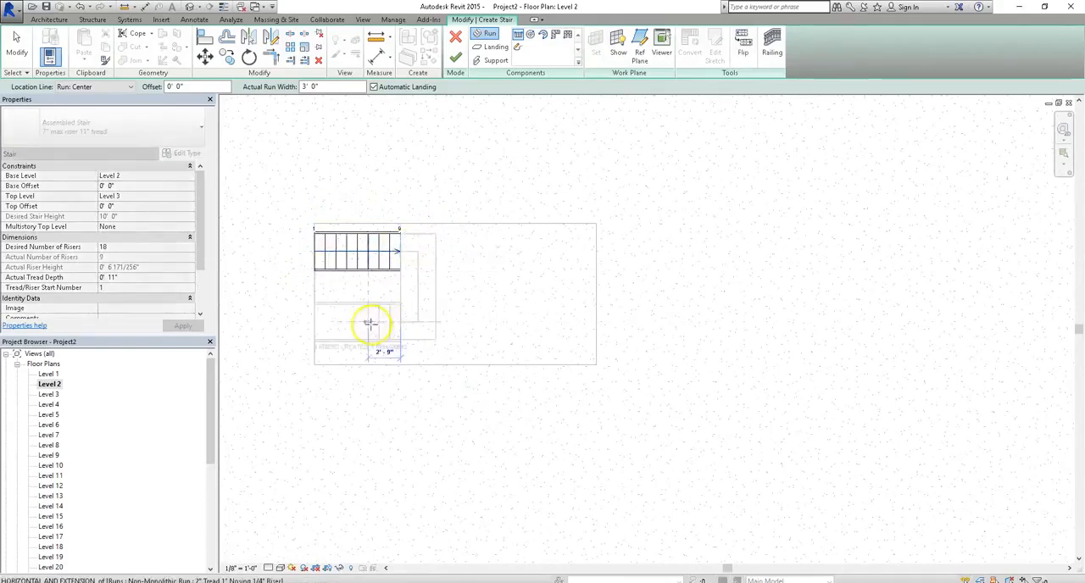
pyautogui.click(303, 325)
pyautogui.press('Escape')
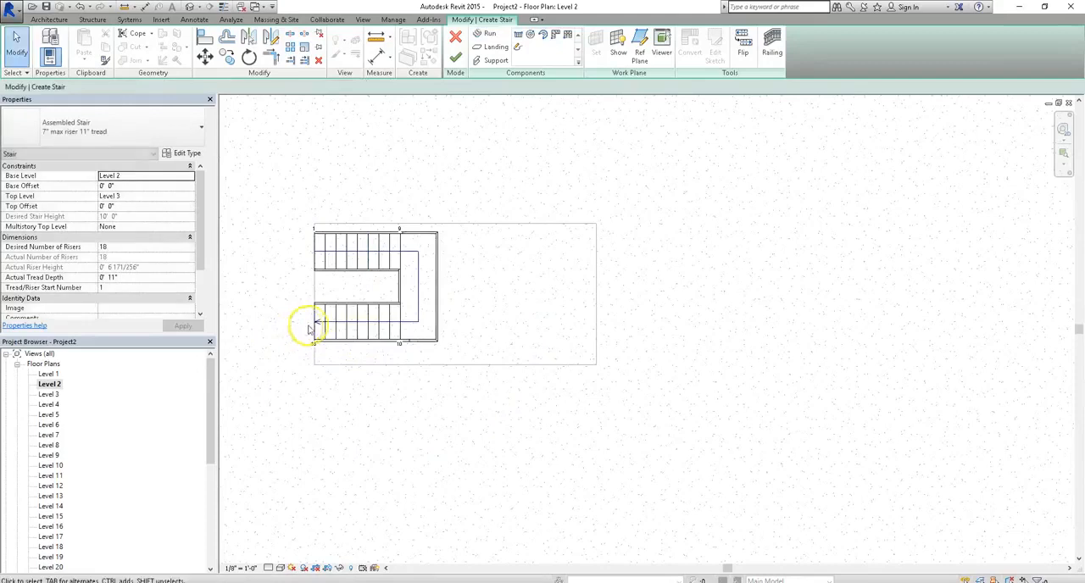
pyautogui.click(456, 58)
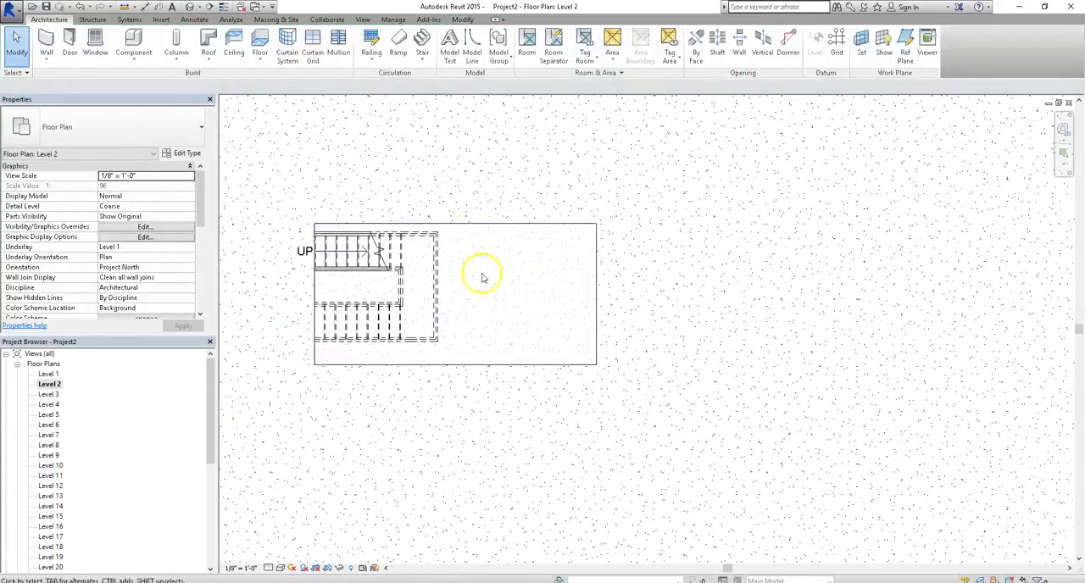
# Set the new stair's base level to Level 1 and its top level to Level 2.
pyautogui.click(406, 252)
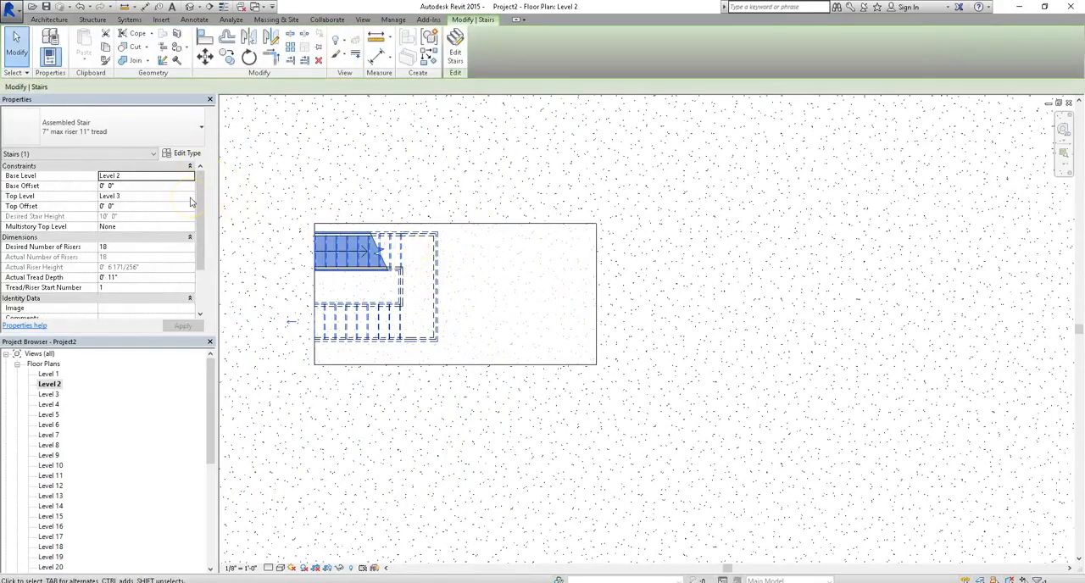
pyautogui.doubleClick(53, 374)
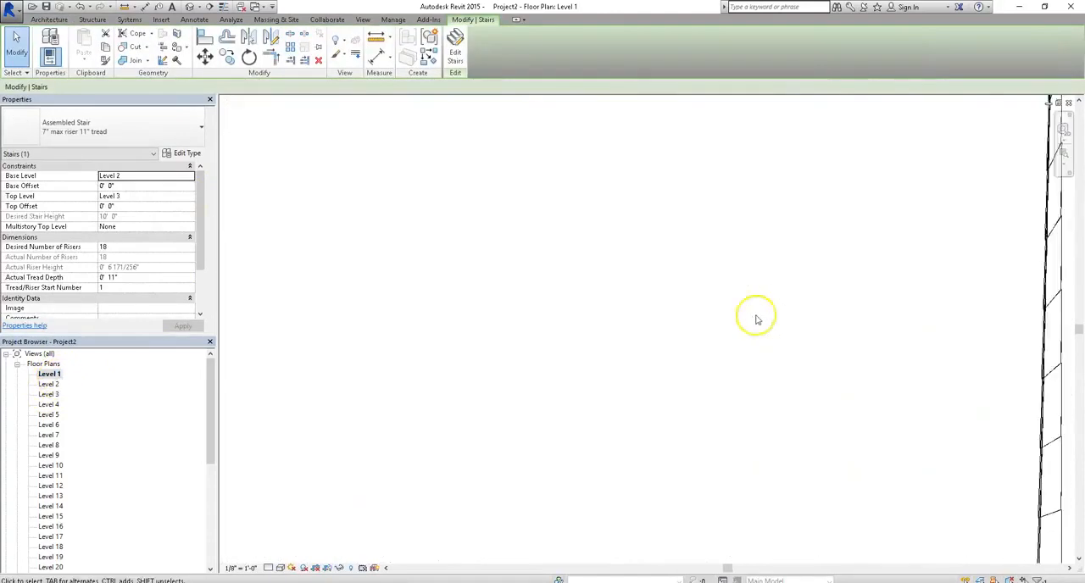
pyautogui.scroll(-2, 534, 356)
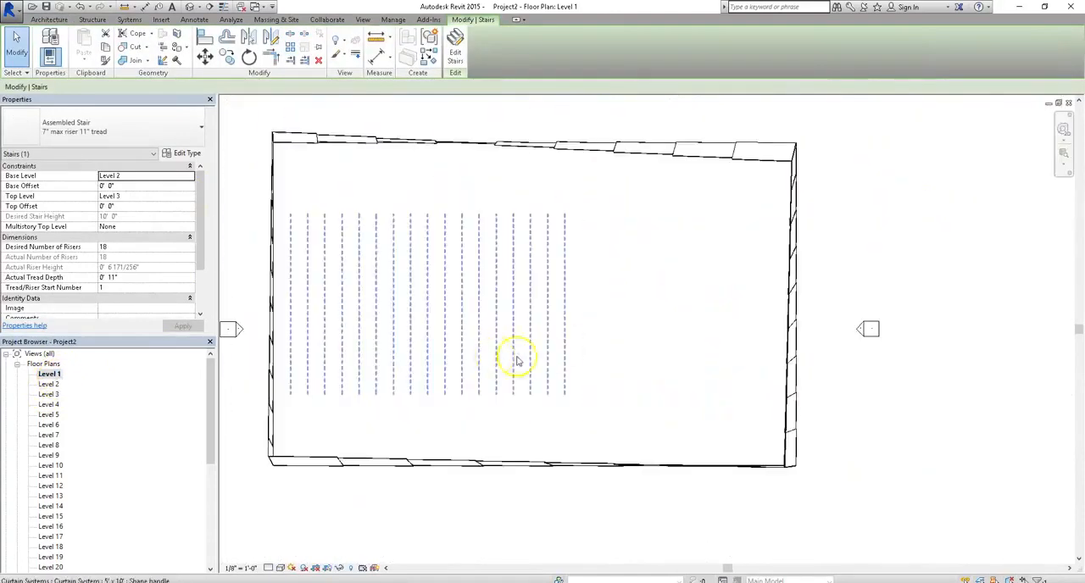
pyautogui.doubleClick(48, 385)
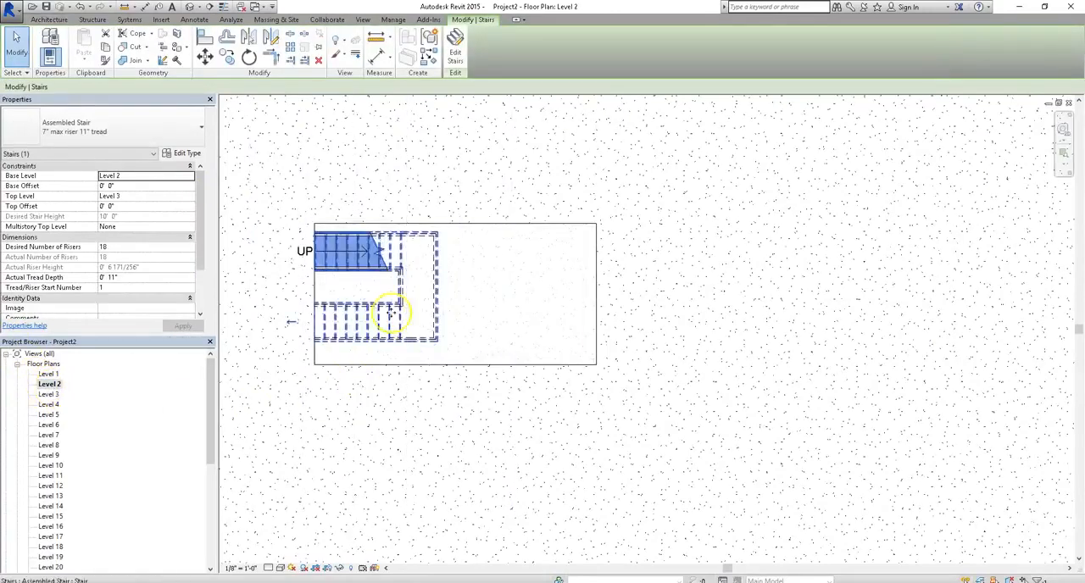
pyautogui.scroll(2, 323, 278)
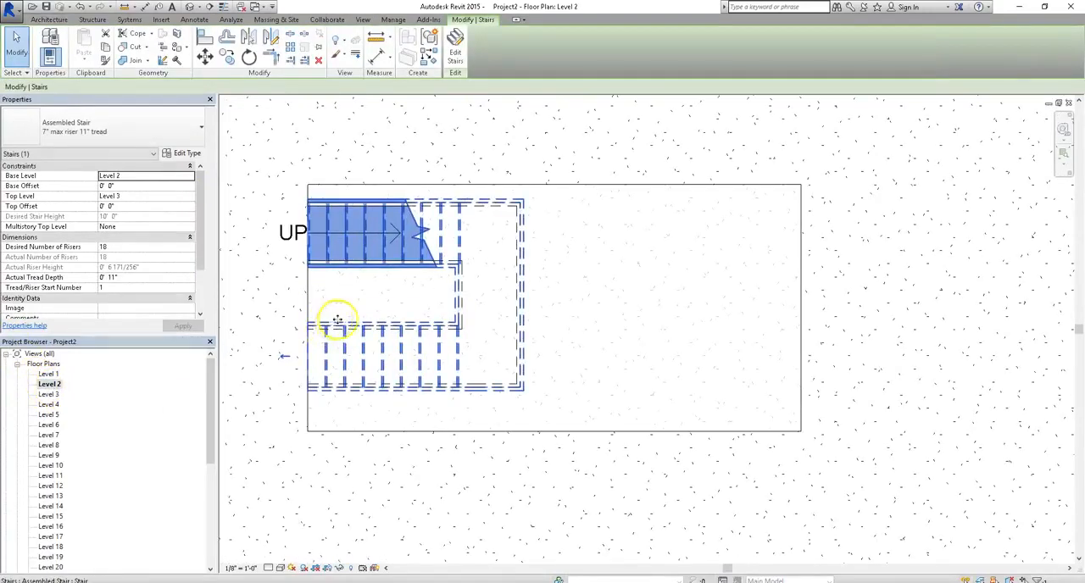
pyautogui.click(192, 180)
pyautogui.click(168, 187)
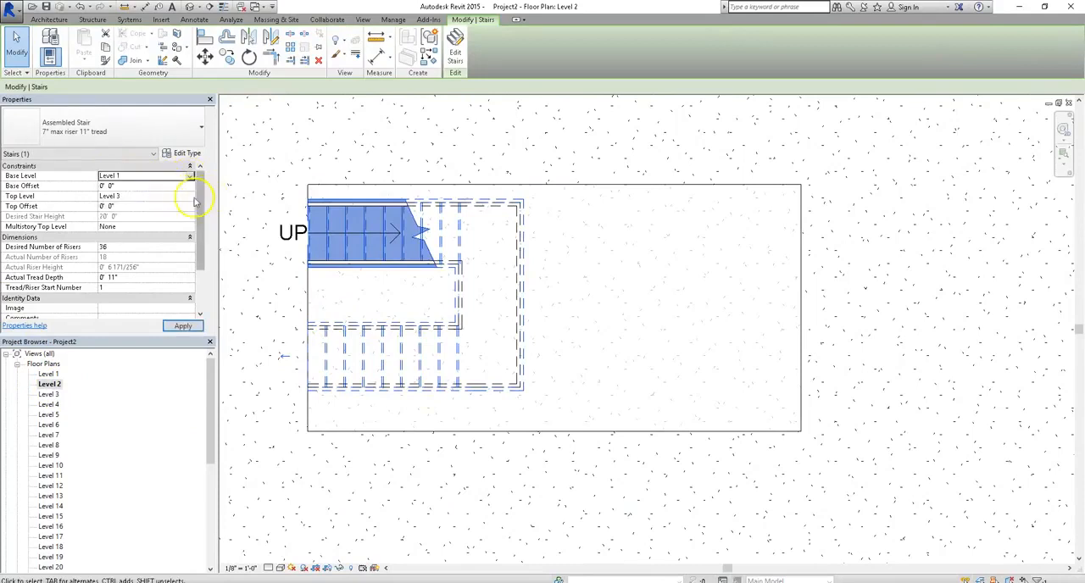
pyautogui.click(191, 199)
pyautogui.click(153, 219)
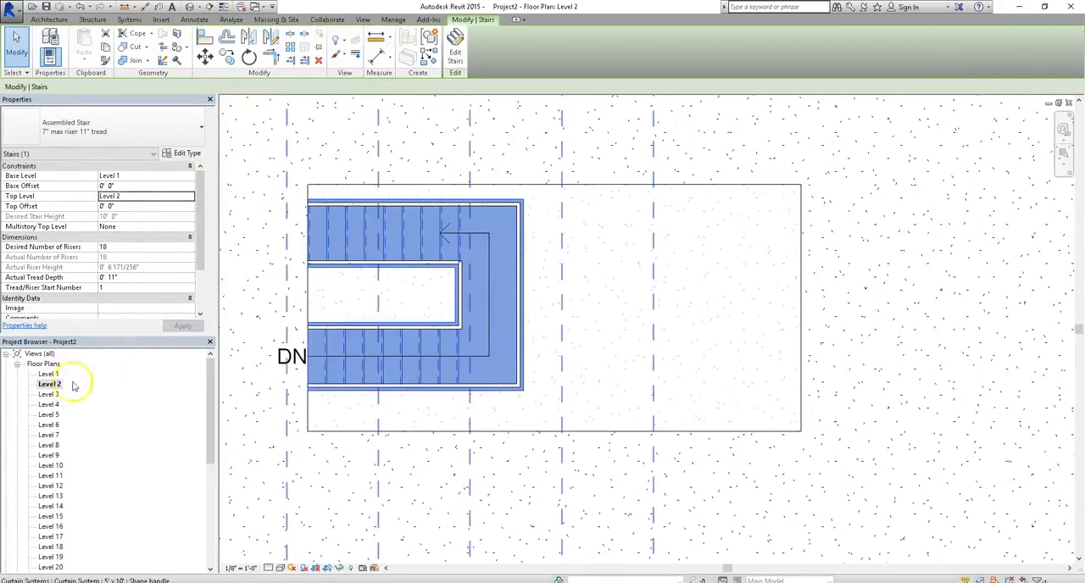
# Inspect the stair in the Level 1 and Level 2 plans and at the tower's base in the 3D view.
pyautogui.doubleClick(46, 376)
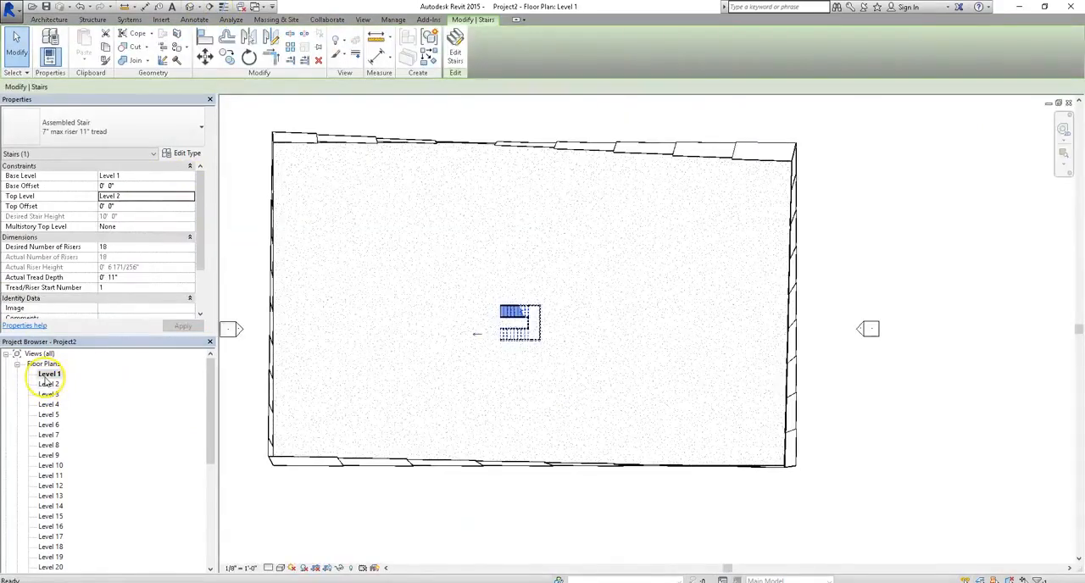
pyautogui.doubleClick(49, 384)
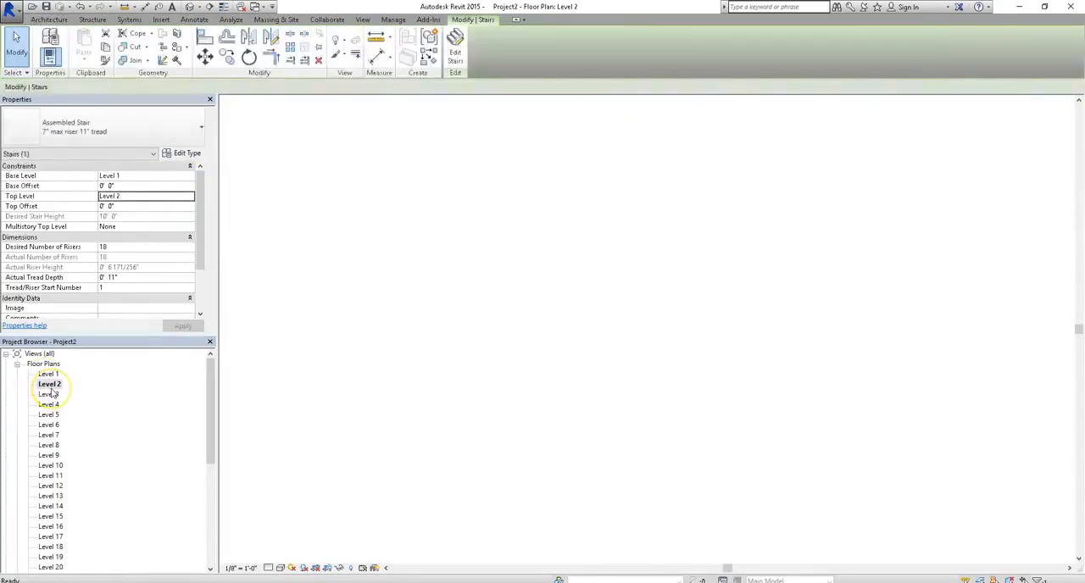
pyautogui.click(190, 7)
pyautogui.keyDown('shift'); pyautogui.moveTo(631, 392); pyautogui.dragTo(608, 467, button='middle'); pyautogui.keyUp('shift')
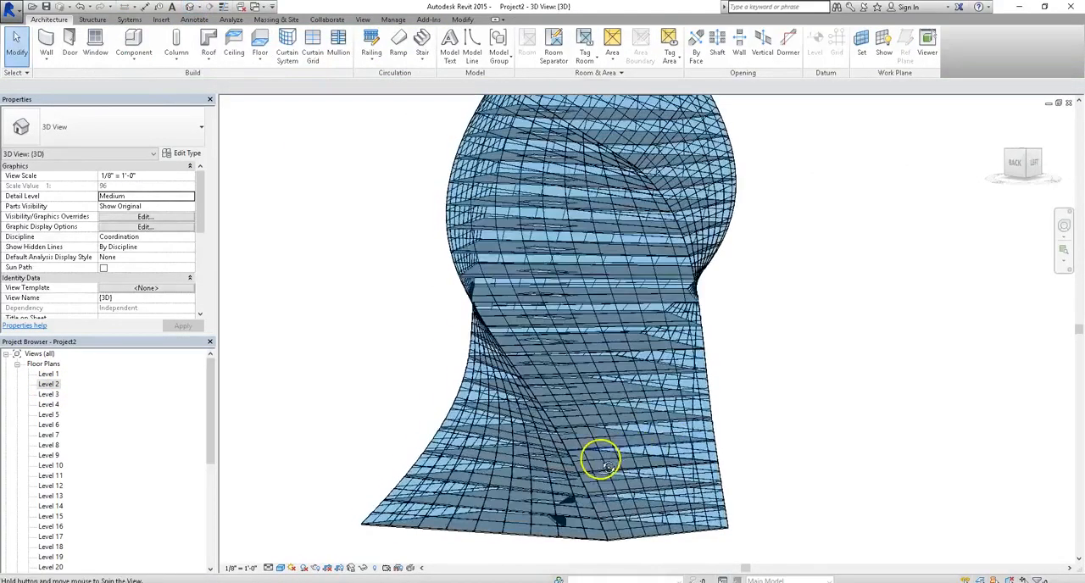
pyautogui.scroll(5, 565, 526)
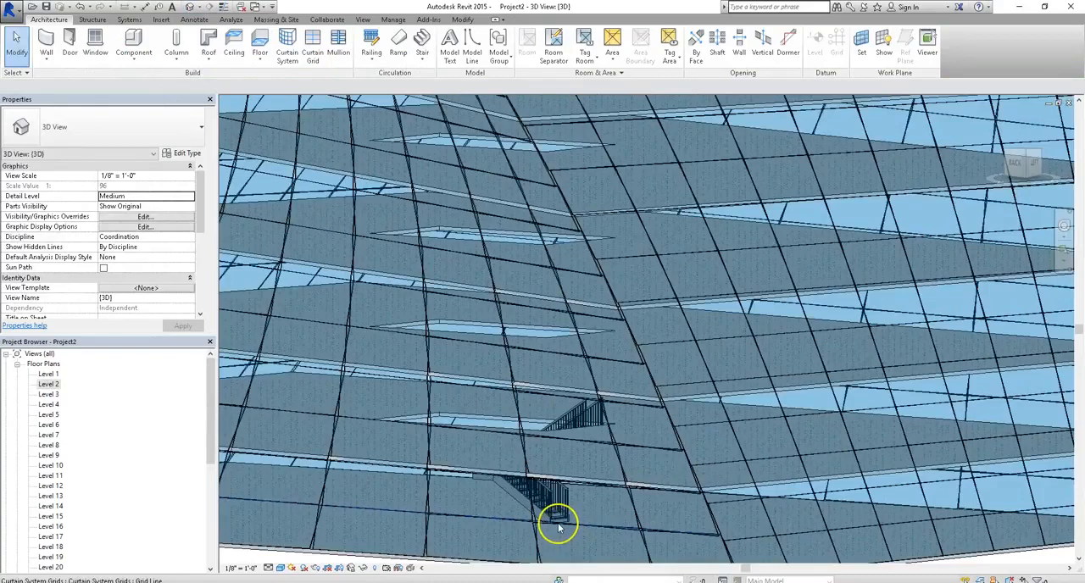
# Select the stair through the curtain system in 3D and set its multistory top level to Level 24.
pyautogui.click(558, 525)
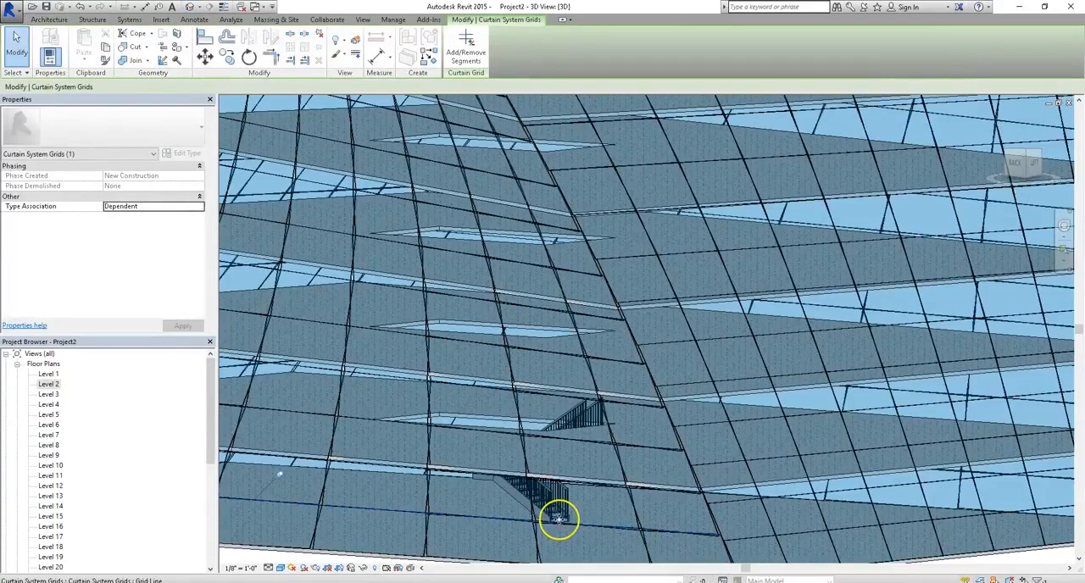
pyautogui.press('Tab')
pyautogui.click(559, 515)
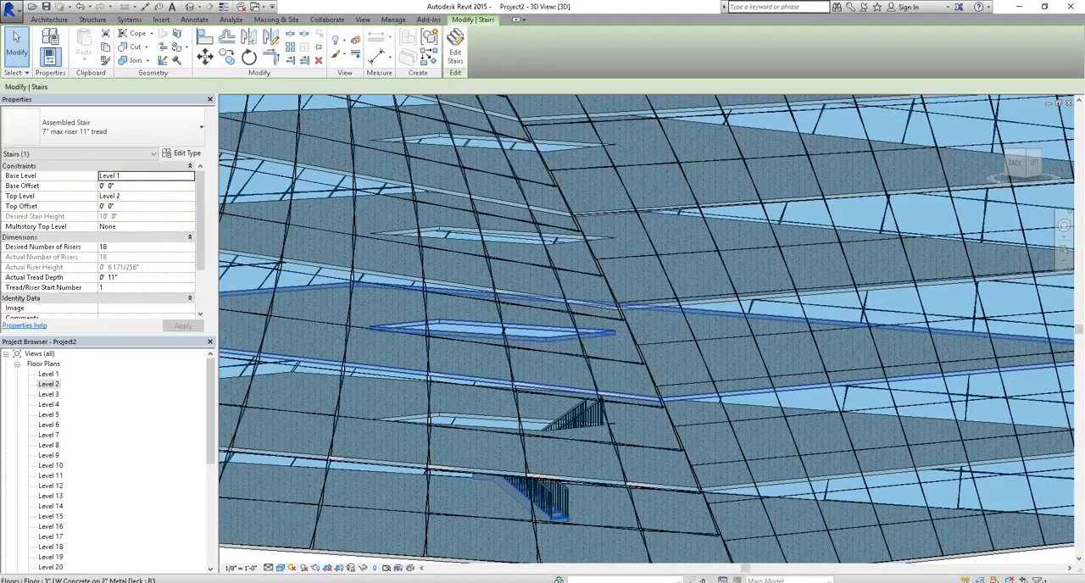
pyautogui.click(191, 228)
pyautogui.click(191, 229)
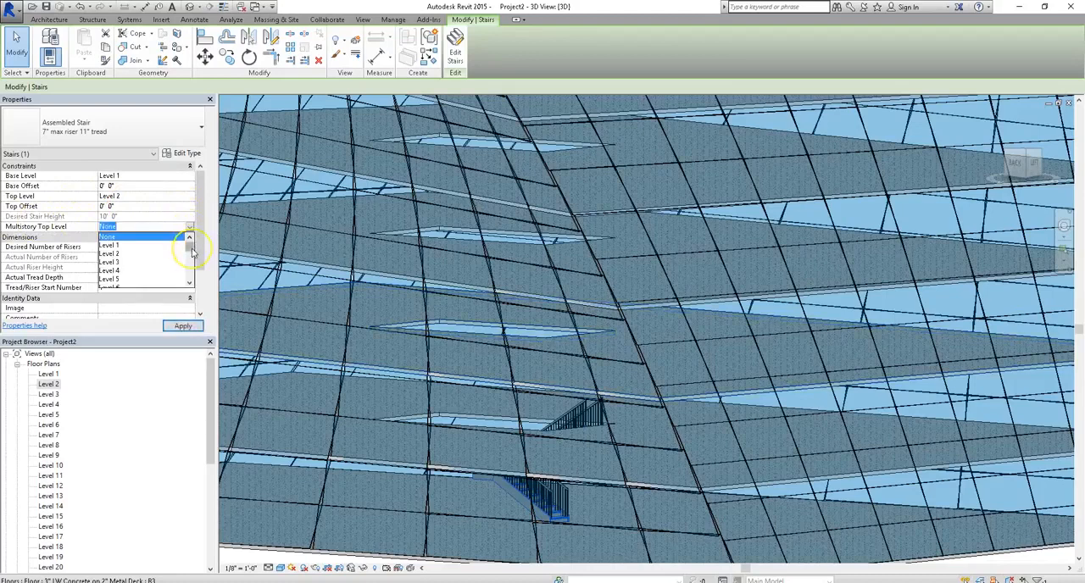
pyautogui.moveTo(192, 251); pyautogui.dragTo(192, 283)
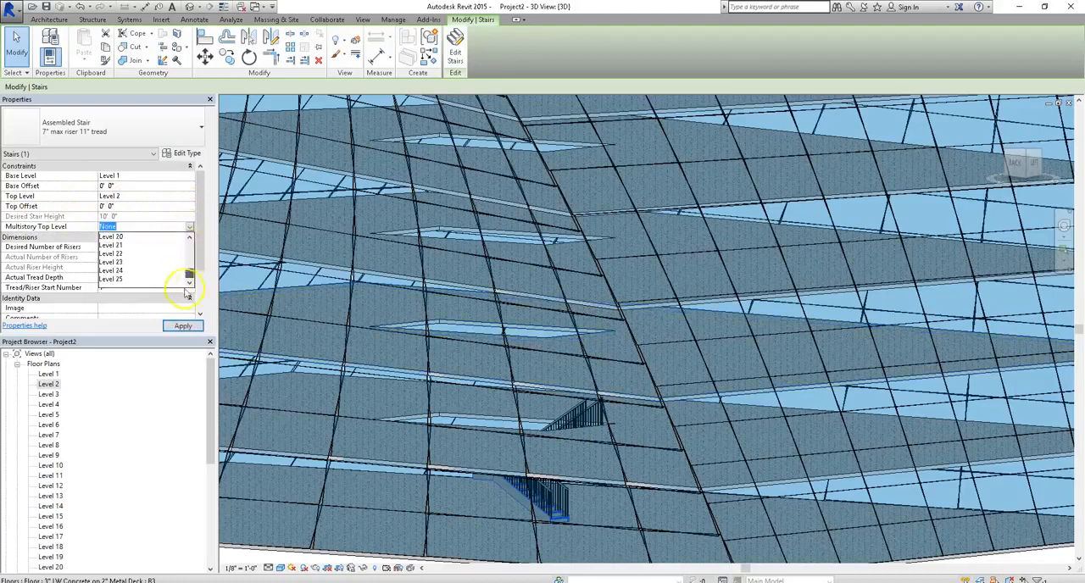
pyautogui.click(108, 278)
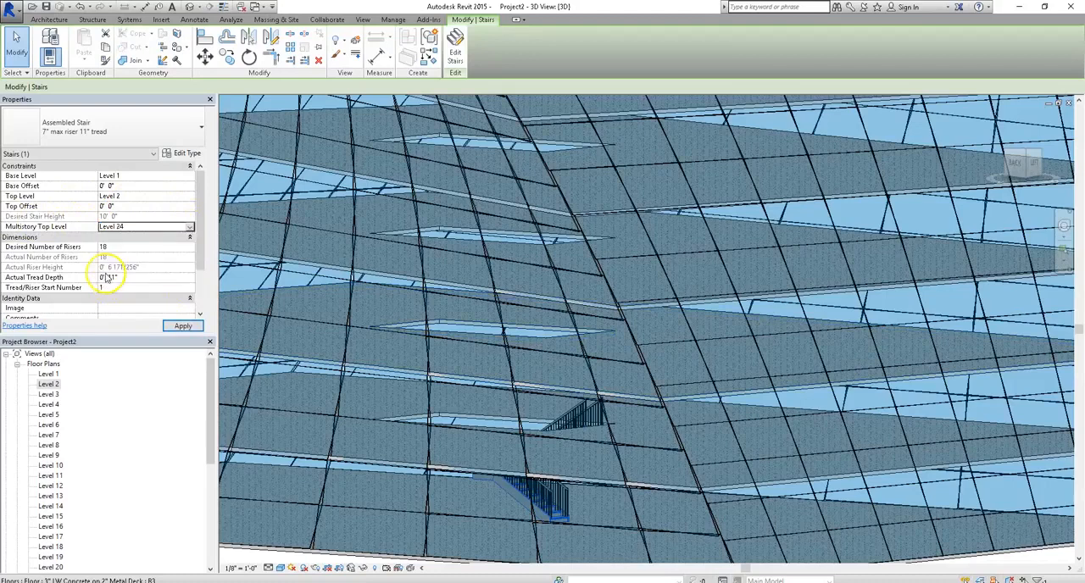
pyautogui.click(191, 325)
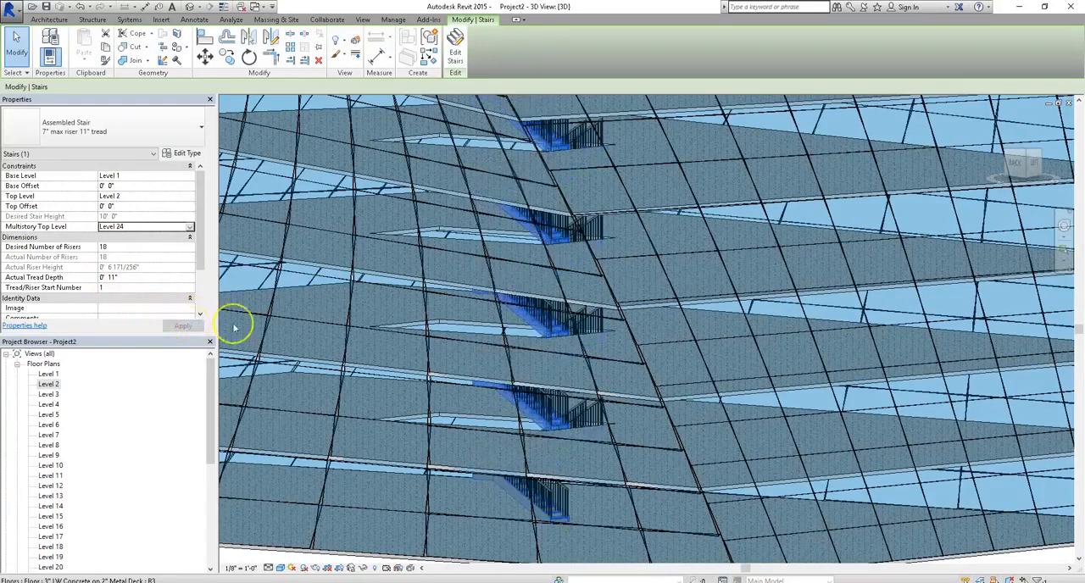
# Examine from several angles where the multistory stair ends relative to the tower's sloped top.
pyautogui.scroll(-3, 583, 435)
pyautogui.scroll(-2, 583, 435)
pyautogui.keyDown('shift'); pyautogui.moveTo(618, 237); pyautogui.dragTo(589, 443, button='middle'); pyautogui.keyUp('shift')
pyautogui.keyDown('shift'); pyautogui.moveTo(591, 291); pyautogui.dragTo(506, 211, button='middle'); pyautogui.keyUp('shift')
pyautogui.scroll(2, 529, 282)
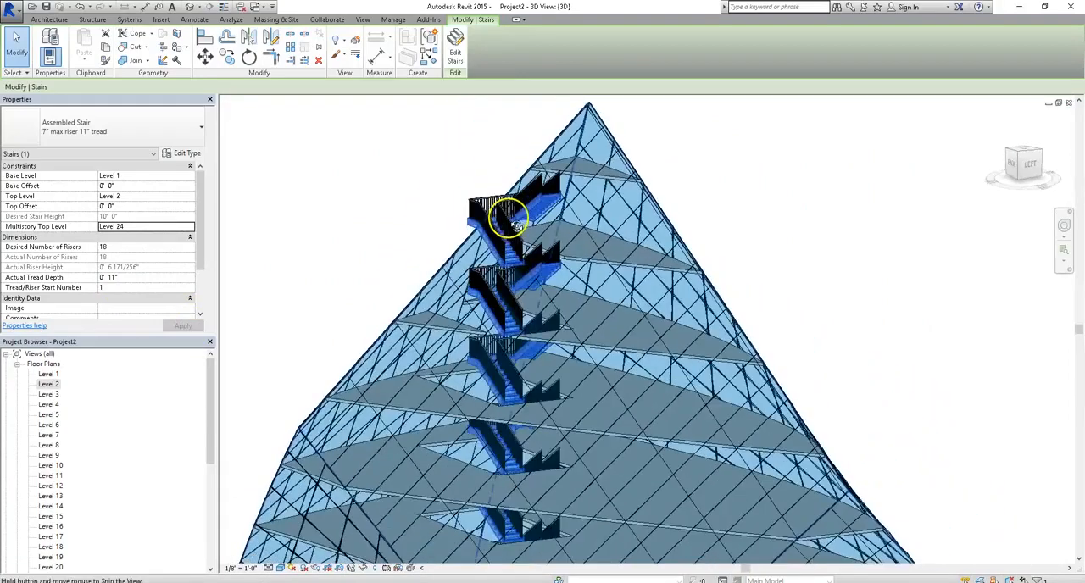
pyautogui.keyDown('shift'); pyautogui.moveTo(441, 322); pyautogui.dragTo(525, 337, button='middle'); pyautogui.keyUp('shift')
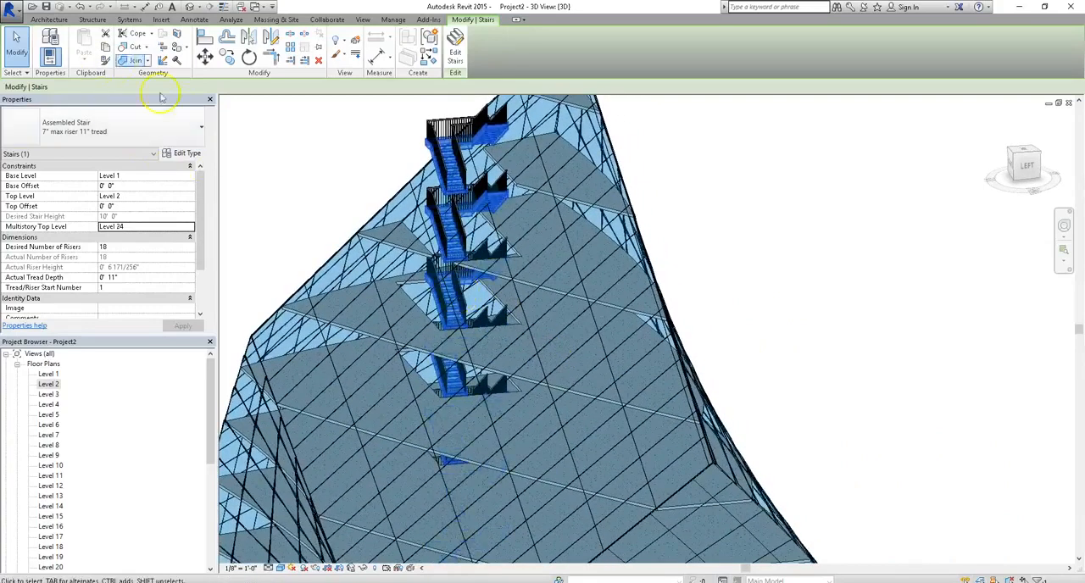
# Set the stair's multistory top level to Level 21 and check its upper end in 3D.
pyautogui.click(190, 227)
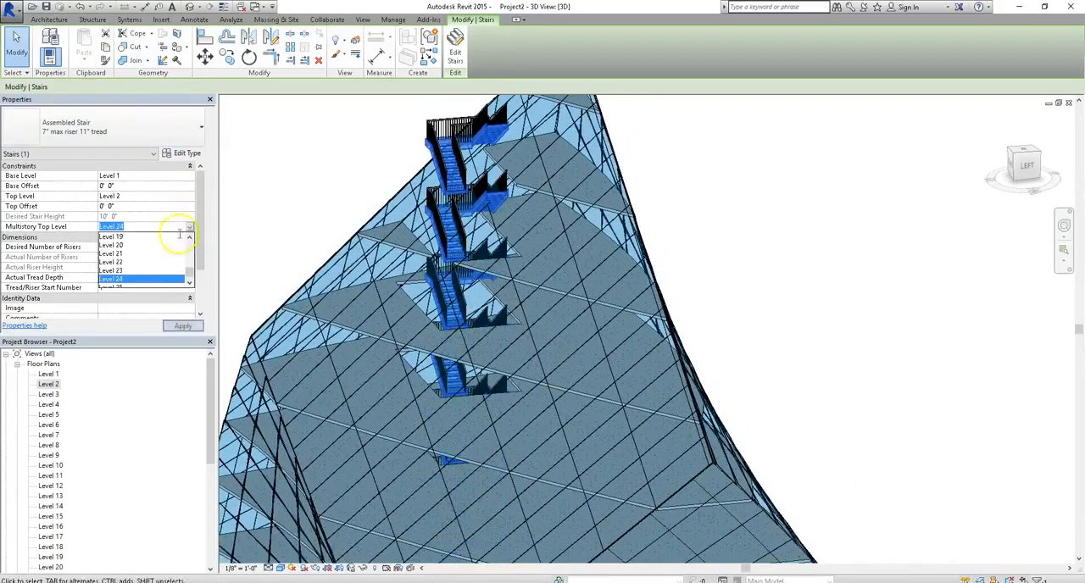
pyautogui.click(111, 253)
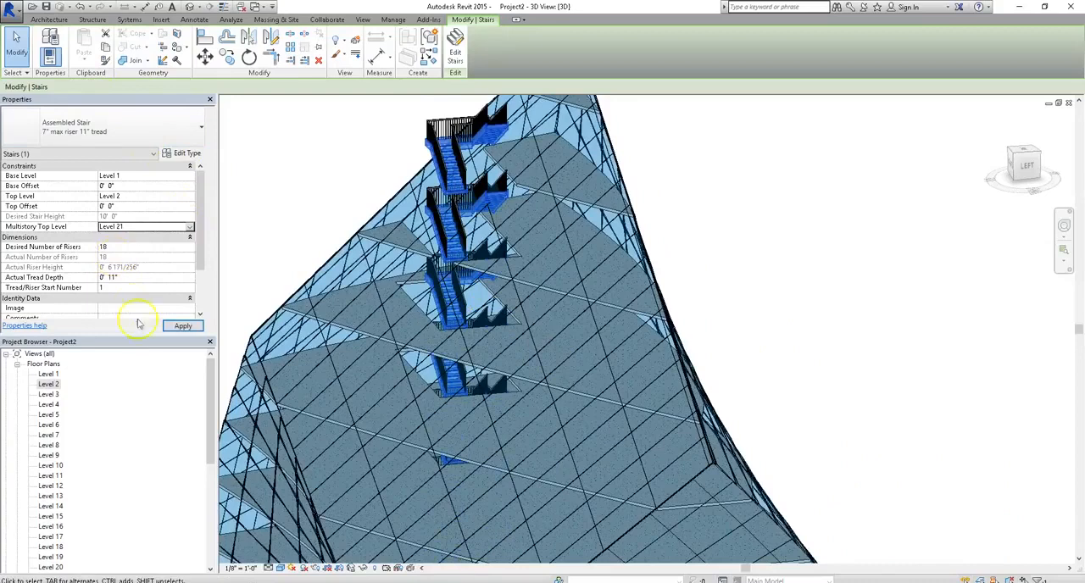
pyautogui.click(182, 328)
pyautogui.keyDown('shift'); pyautogui.moveTo(562, 314); pyautogui.dragTo(719, 263, button='middle'); pyautogui.keyUp('shift')
pyautogui.click(824, 158)
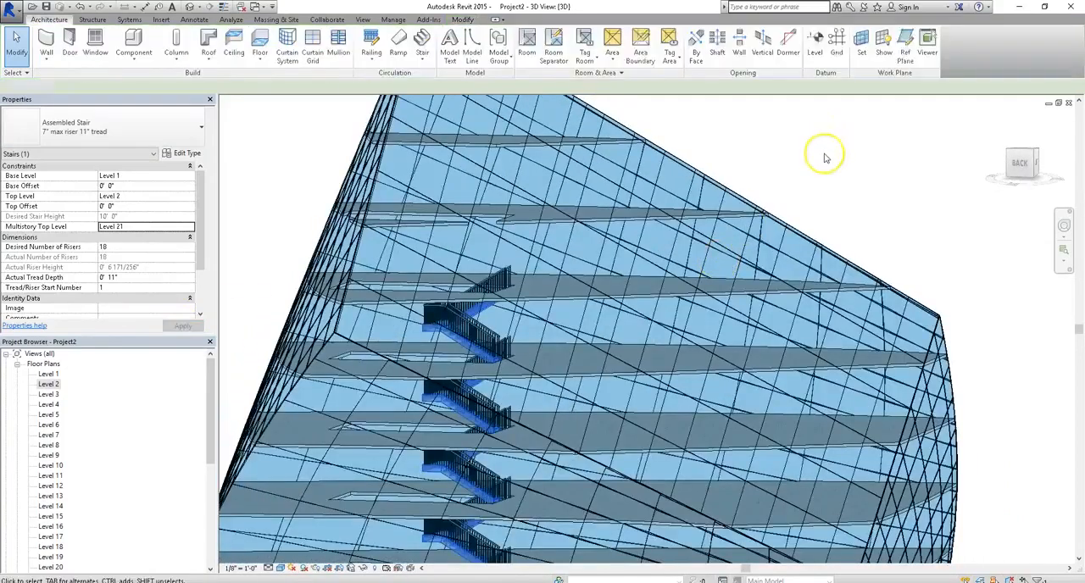
# Delete the Level 22 floor and the floor above it, and review the whole tower in 3D.
pyautogui.click(731, 220)
pyautogui.keyDown('shift'); pyautogui.moveTo(673, 213); pyautogui.dragTo(528, 141, button='middle'); pyautogui.keyUp('shift')
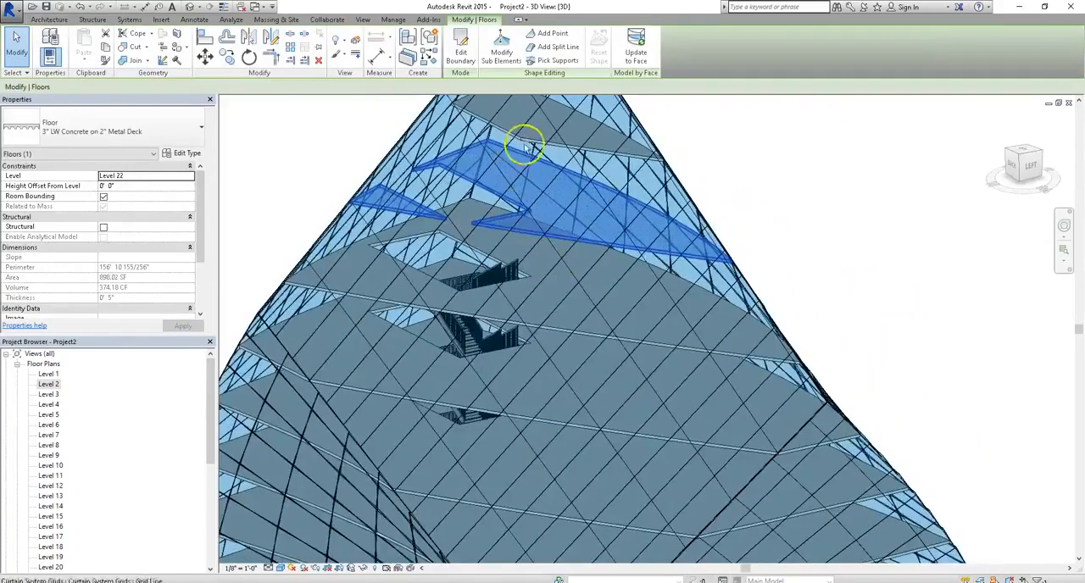
pyautogui.keyDown('ctrl'); pyautogui.click(540, 142); pyautogui.keyUp('ctrl')
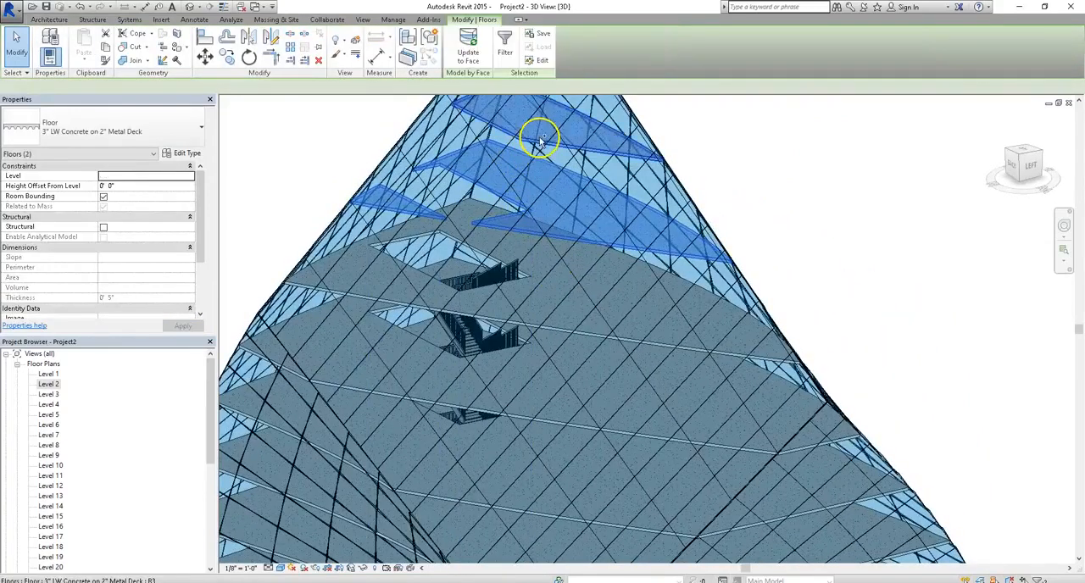
pyautogui.press('Escape')
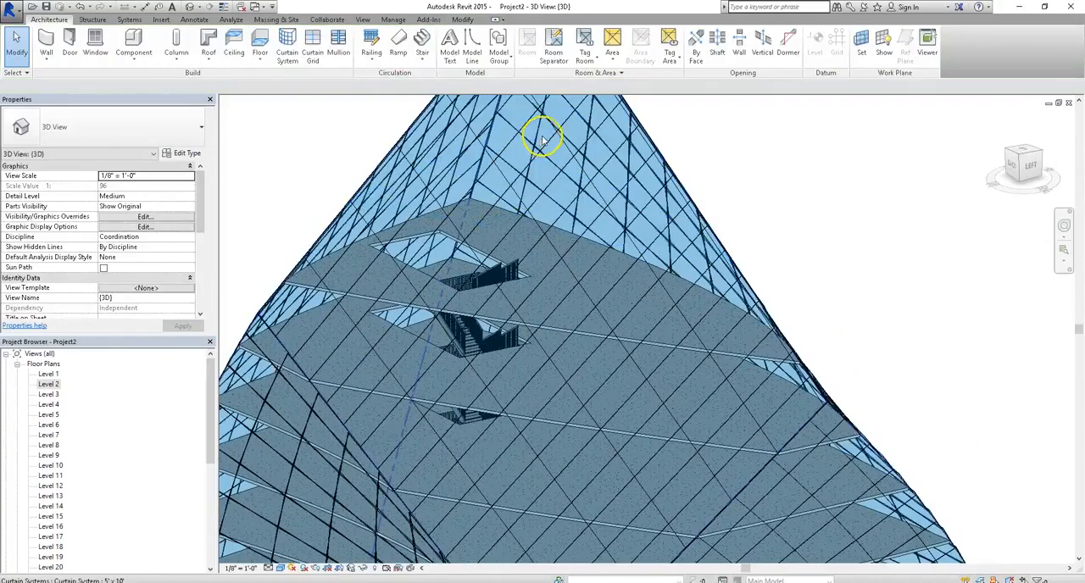
pyautogui.keyDown('shift'); pyautogui.moveTo(542, 140); pyautogui.dragTo(654, 79, button='middle'); pyautogui.keyUp('shift')
pyautogui.keyDown('shift'); pyautogui.moveTo(571, 356); pyautogui.dragTo(717, 348, button='middle'); pyautogui.keyUp('shift')
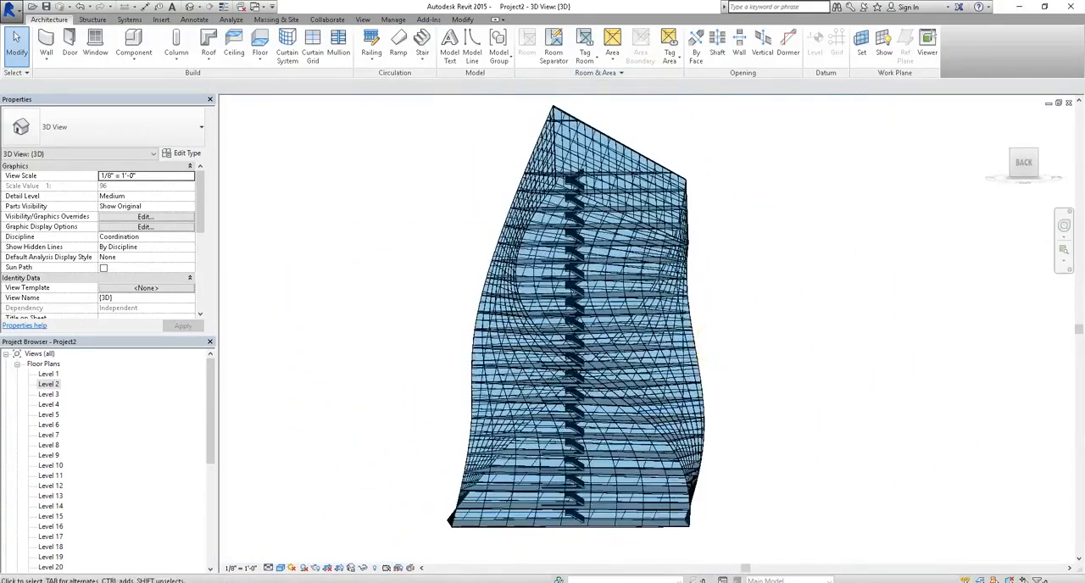
# In the Level 2 floor plan, mirror a copy of the stair about a vertical axis drawn from the midpoint of the shaft opening's lower edge.
pyautogui.doubleClick(47, 383)
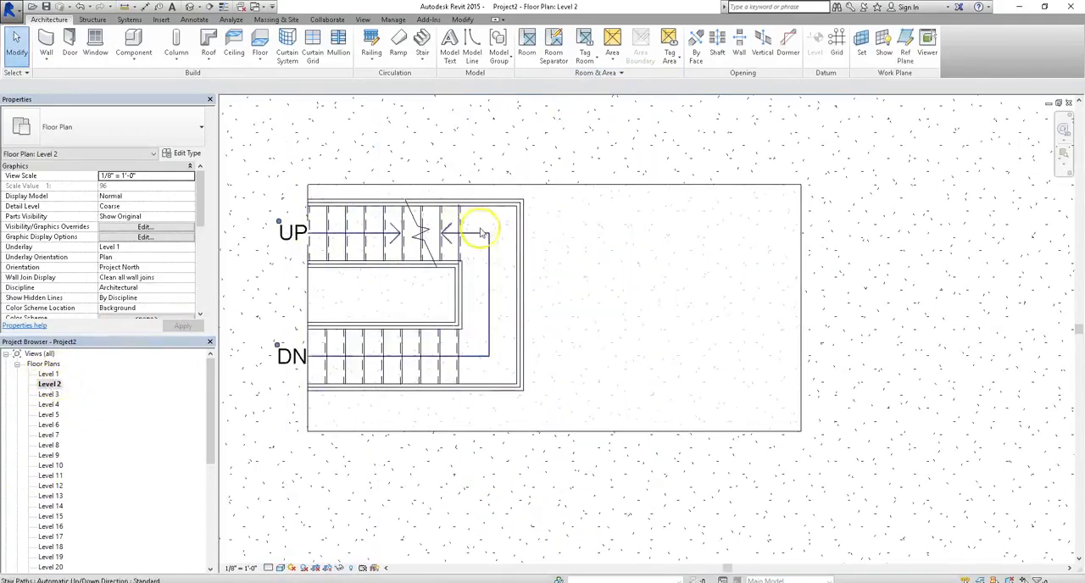
pyautogui.click(458, 227)
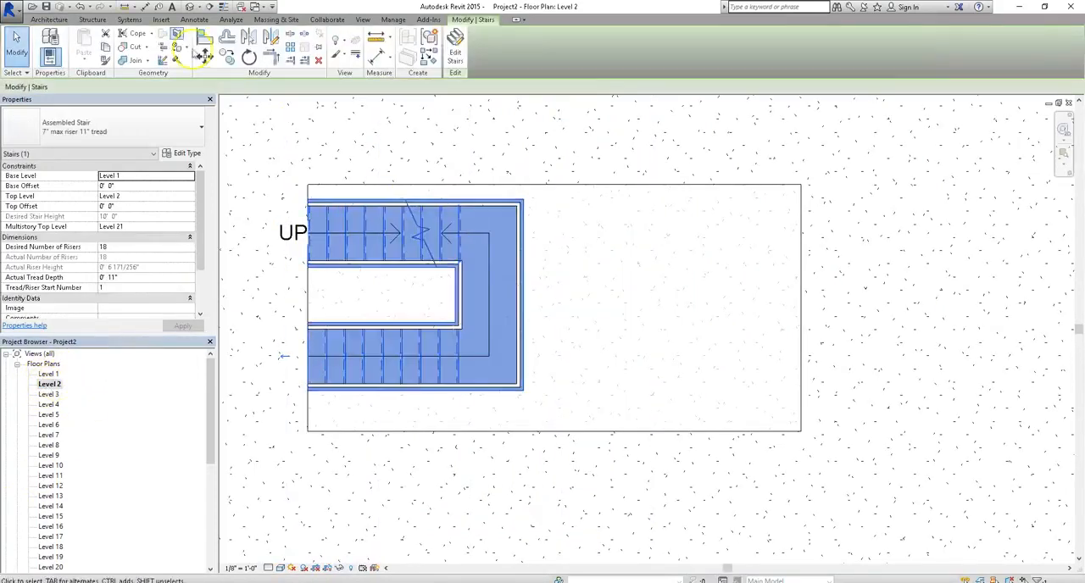
pyautogui.click(271, 37)
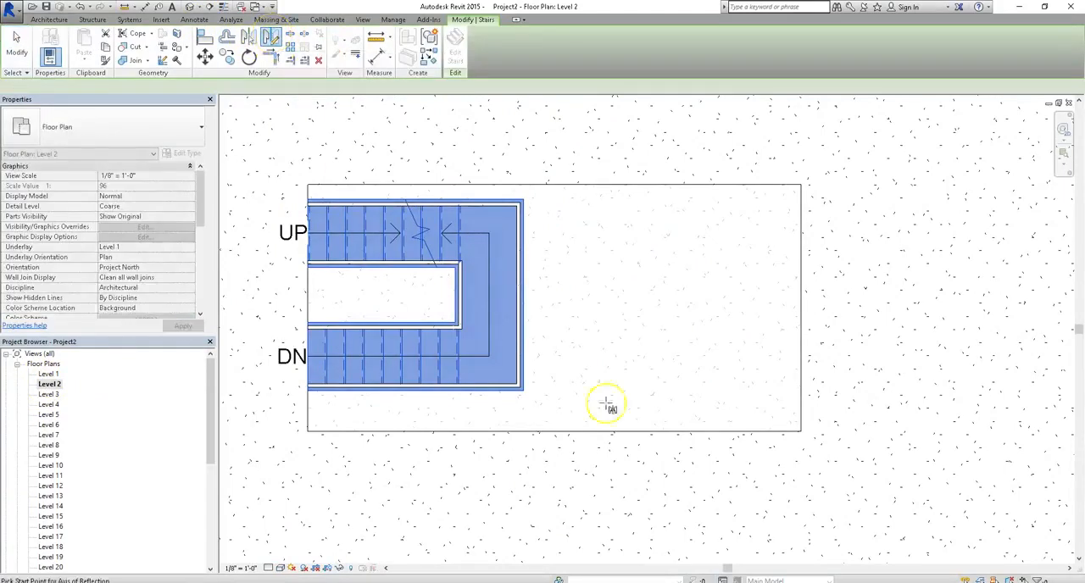
pyautogui.click(555, 431)
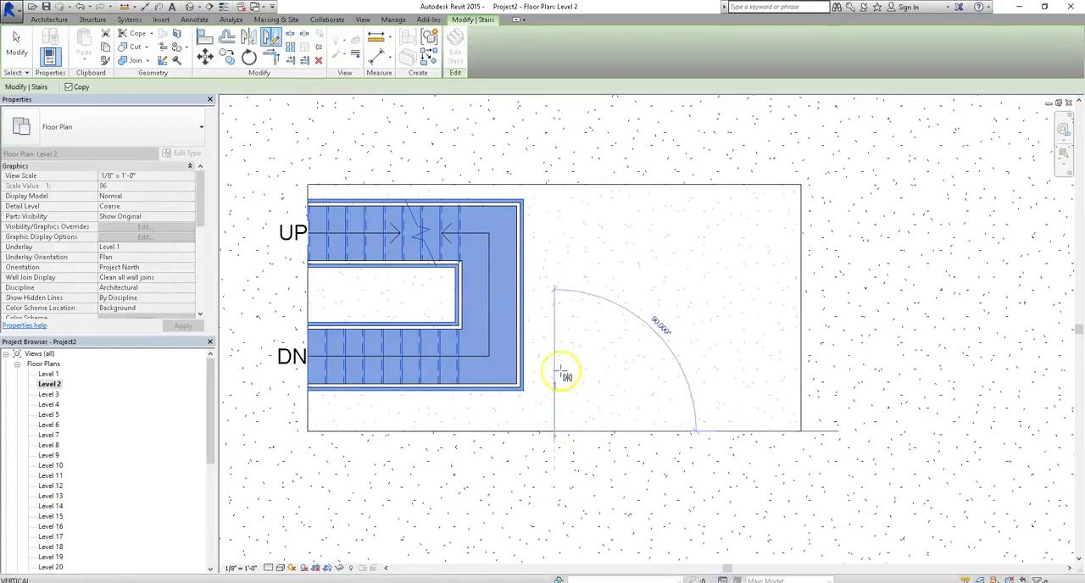
pyautogui.click(556, 305)
pyautogui.click(859, 219)
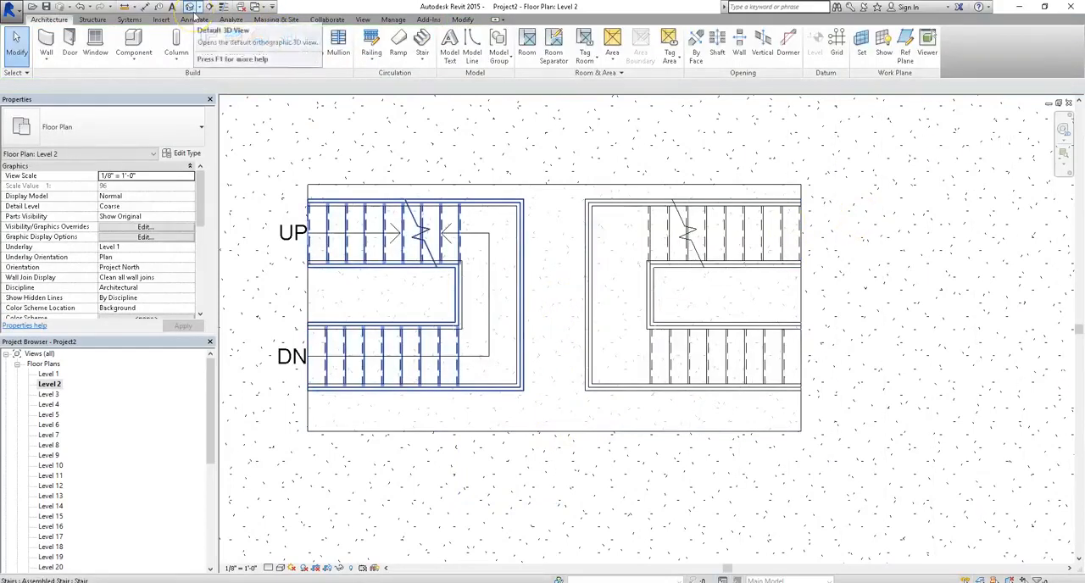
# Examine the tower in 3D from several sides to check how both multistory stairs sit inside the curtain system.
pyautogui.click(190, 8)
pyautogui.keyDown('shift'); pyautogui.moveTo(685, 365); pyautogui.dragTo(625, 464, button='middle'); pyautogui.keyUp('shift')
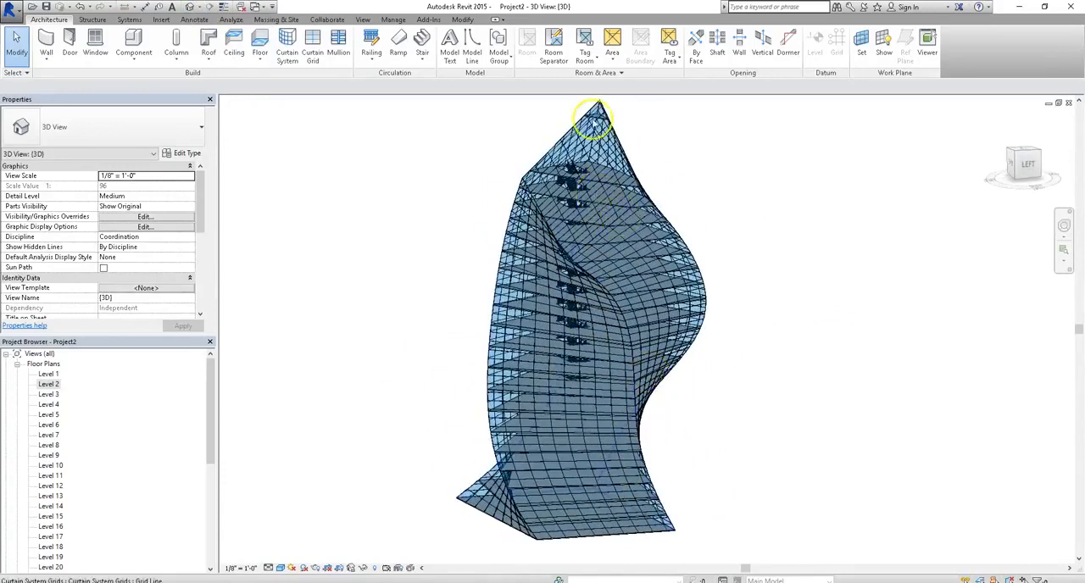
pyautogui.scroll(-3, 593, 119)
pyautogui.keyDown('shift'); pyautogui.moveTo(591, 271); pyautogui.dragTo(650, 262, button='middle'); pyautogui.keyUp('shift')
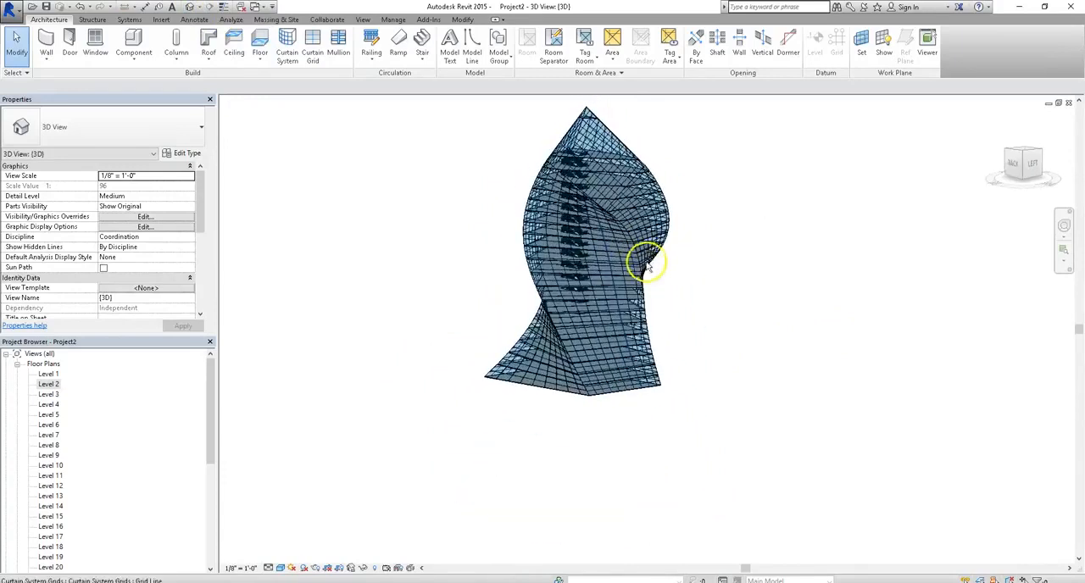
pyautogui.scroll(3, 556, 311)
pyautogui.keyDown('shift'); pyautogui.moveTo(514, 218); pyautogui.dragTo(635, 337, button='middle'); pyautogui.keyUp('shift')
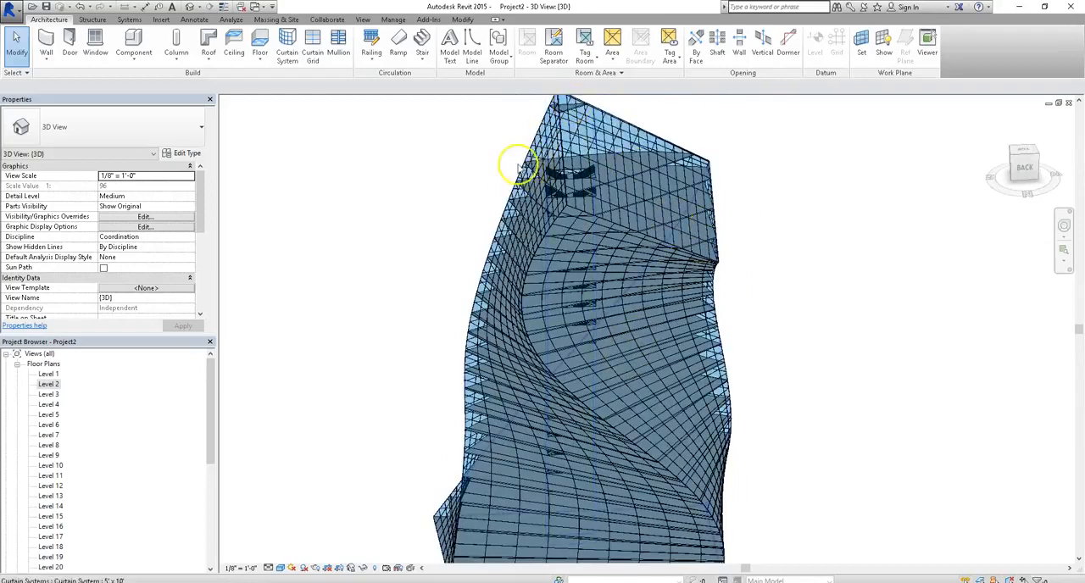
pyautogui.keyDown('shift'); pyautogui.moveTo(395, 164); pyautogui.dragTo(533, 262, button='middle'); pyautogui.keyUp('shift')
pyautogui.keyDown('shift'); pyautogui.moveTo(424, 317); pyautogui.dragTo(506, 259, button='middle'); pyautogui.keyUp('shift')
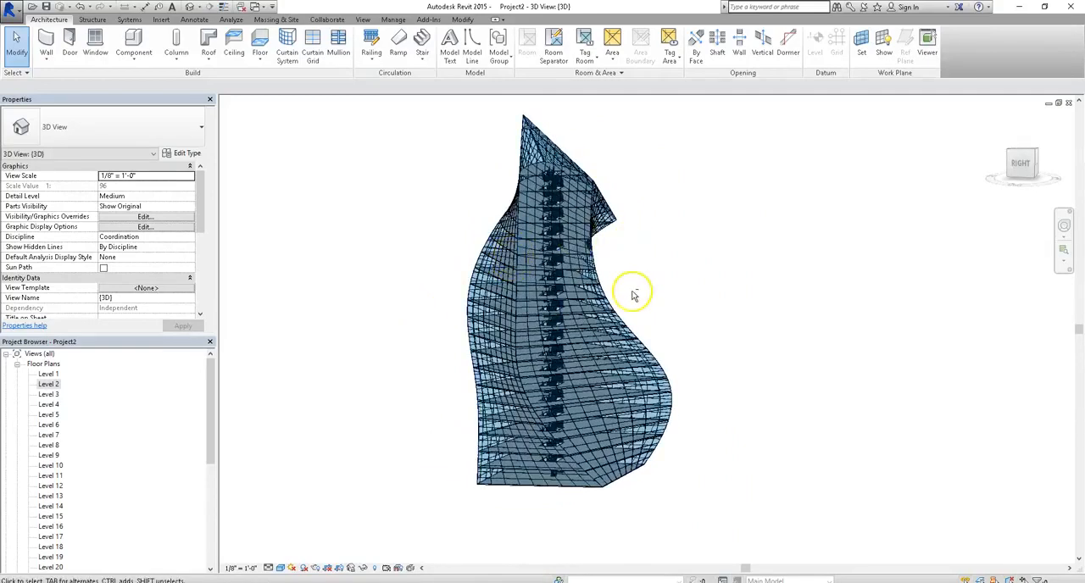